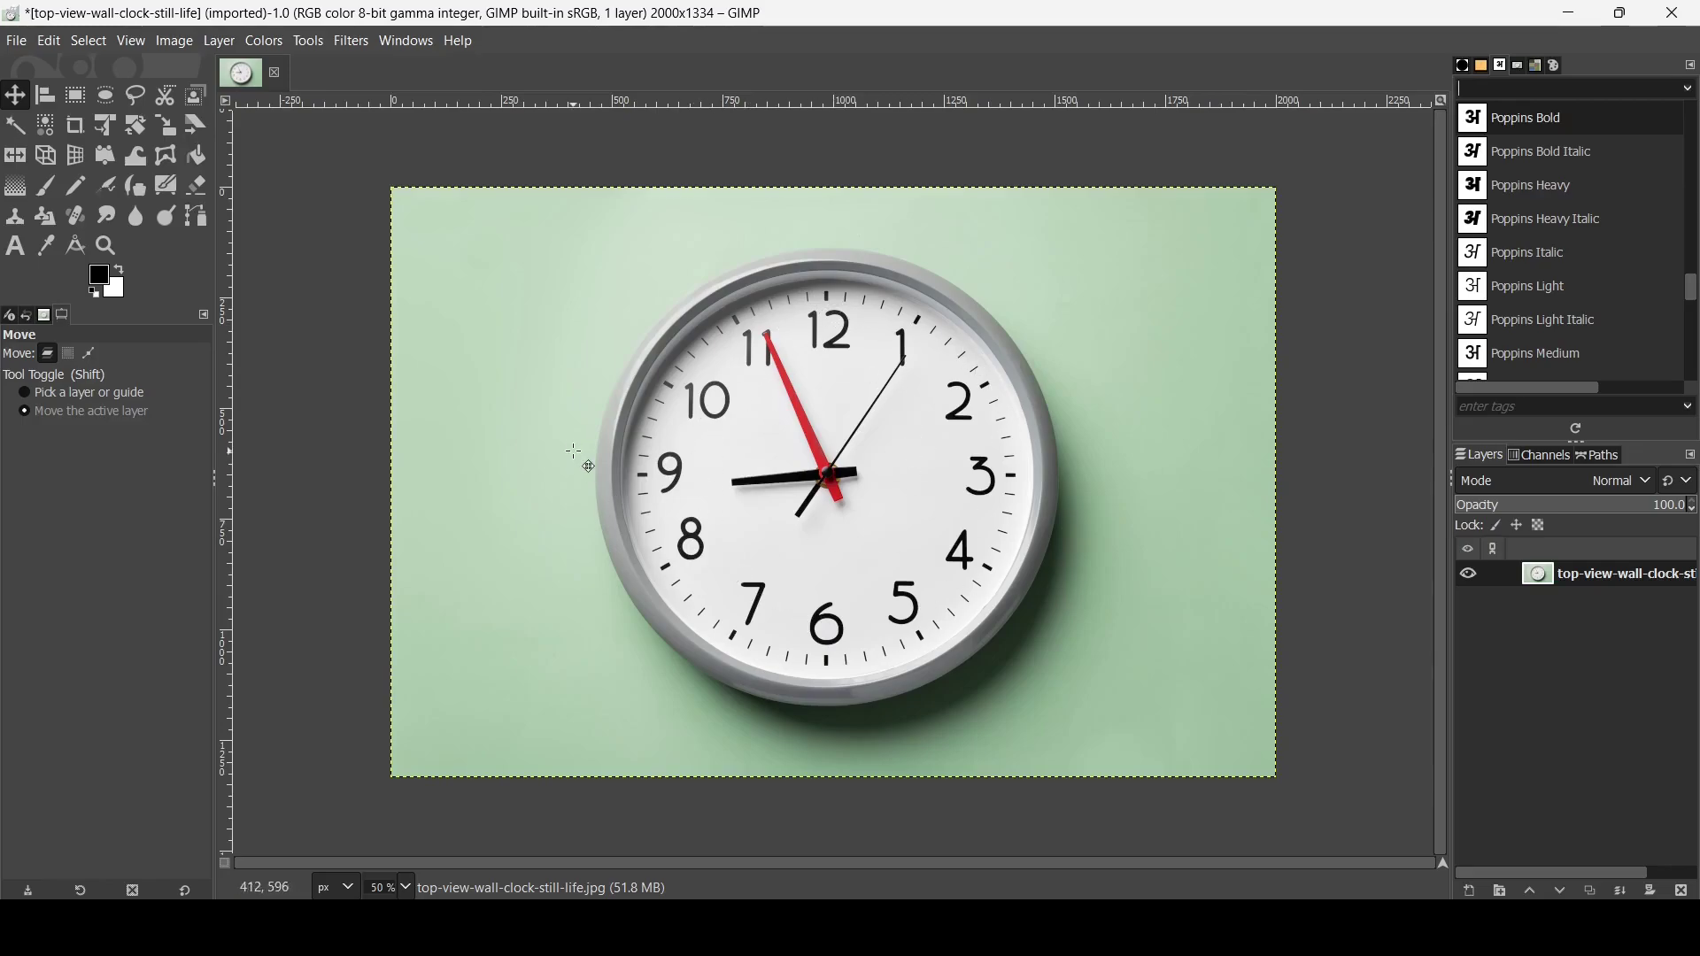
Choose Ellipse Select with Expand from center and a Fixed 1:1 aspect ratio.
{"action": "left_click", "coordinate": [103, 105]}
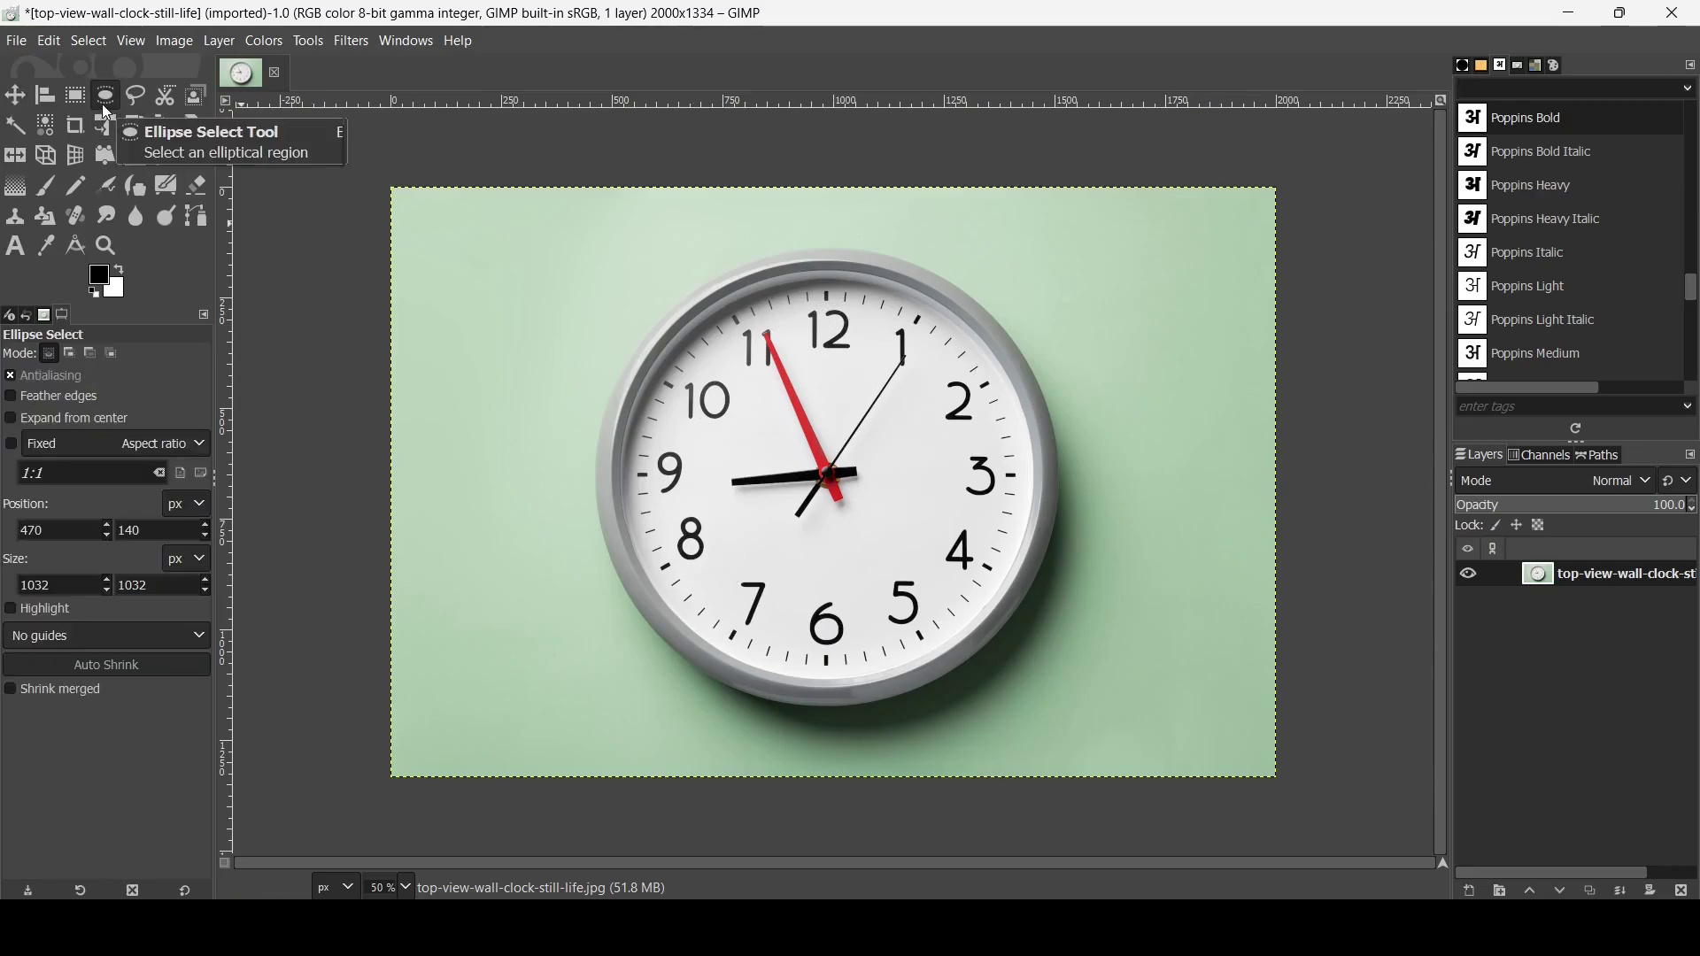
{"action": "left_click", "coordinate": [18, 426]}
{"action": "left_click", "coordinate": [14, 447]}
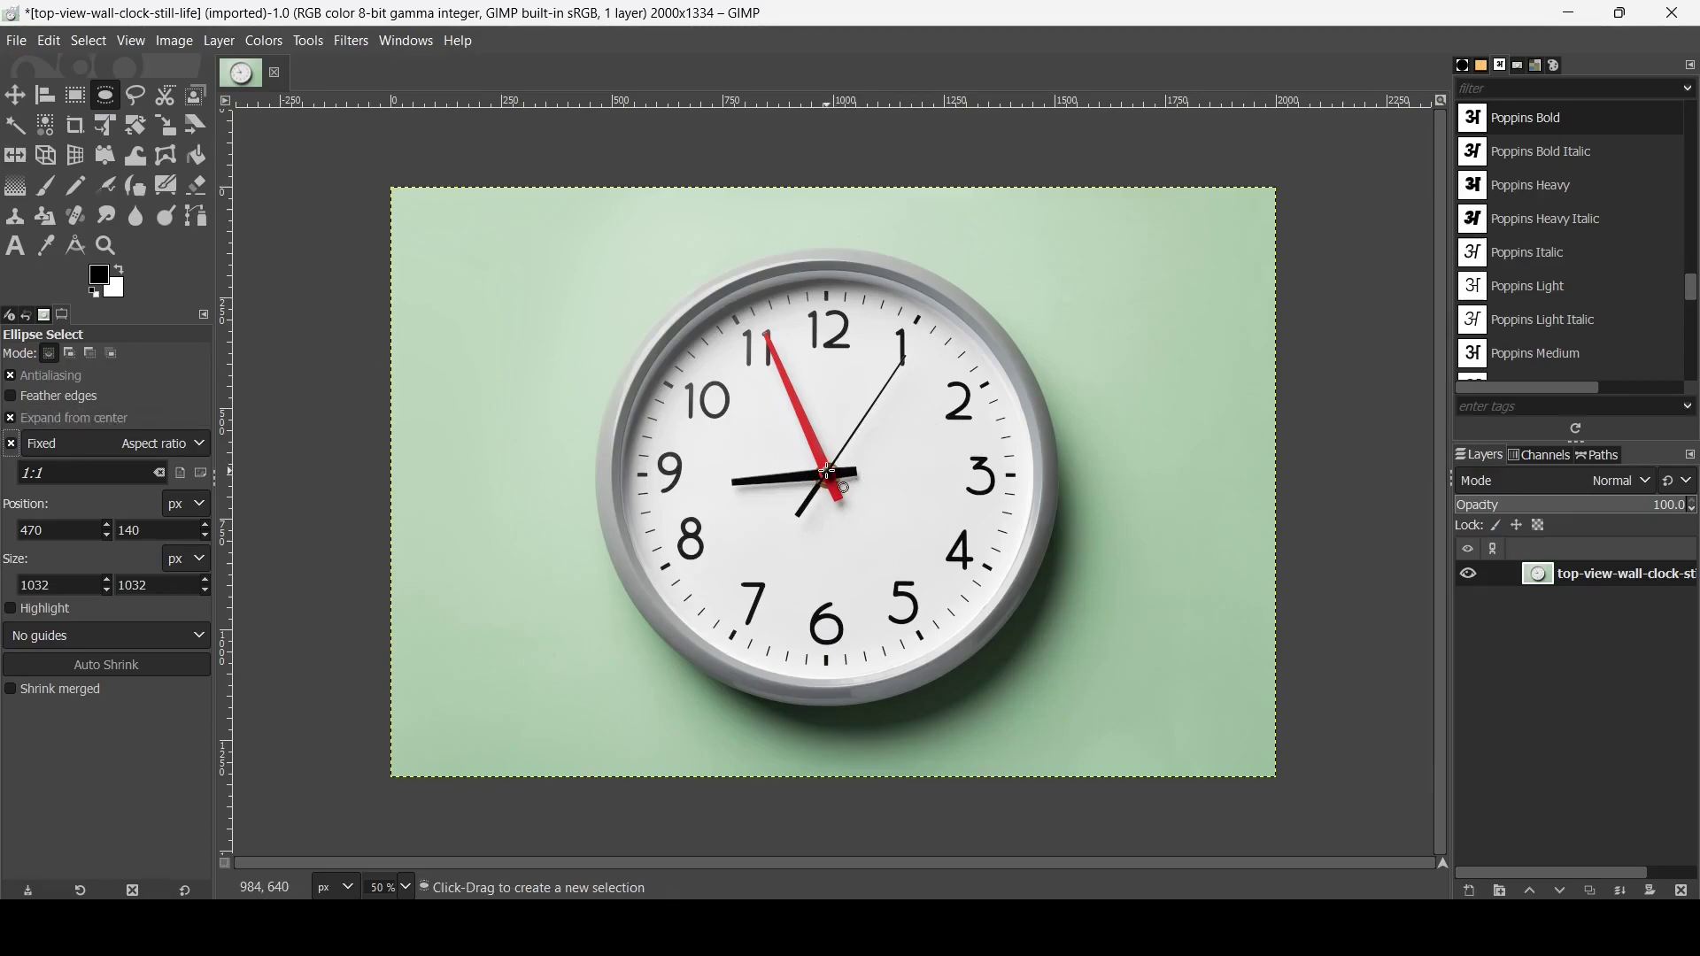
Draw a 1032 px circle centred on the clock, sized to include its silver rim.
{"action": "left_click_drag", "start_coordinate": [830, 474], "coordinate": [1066, 653]}
{"action": "left_click_drag", "start_coordinate": [856, 457], "coordinate": [855, 456]}
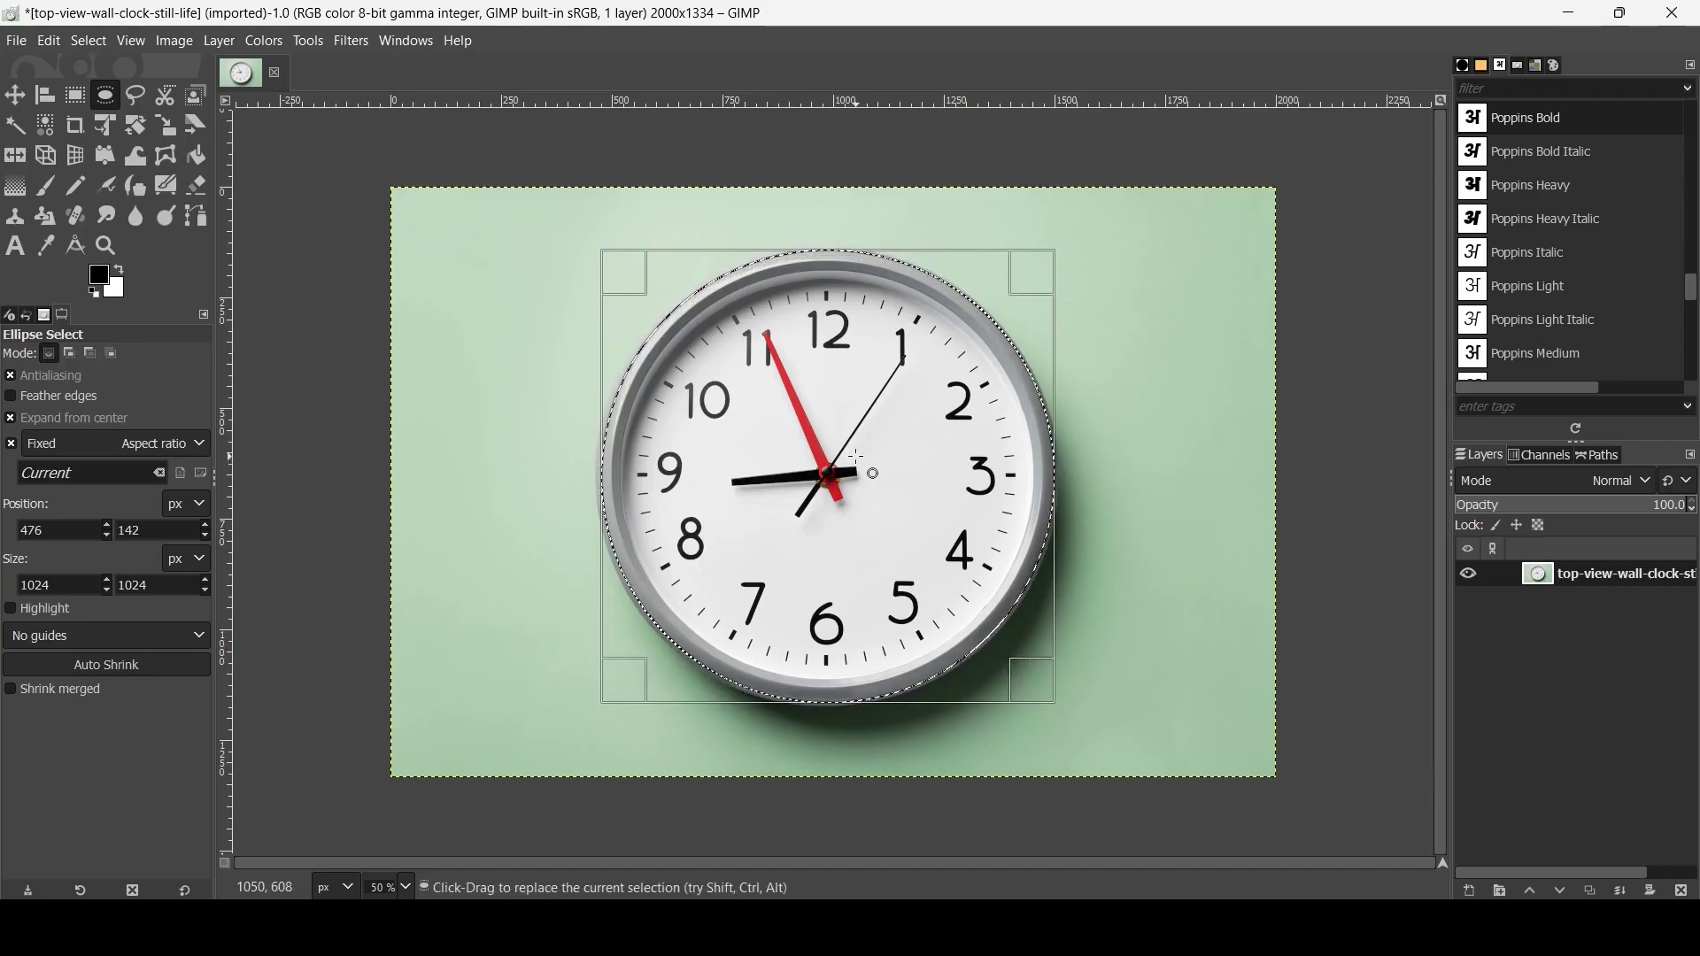
{"action": "left_click_drag", "start_coordinate": [1041, 485], "coordinate": [1044, 489]}
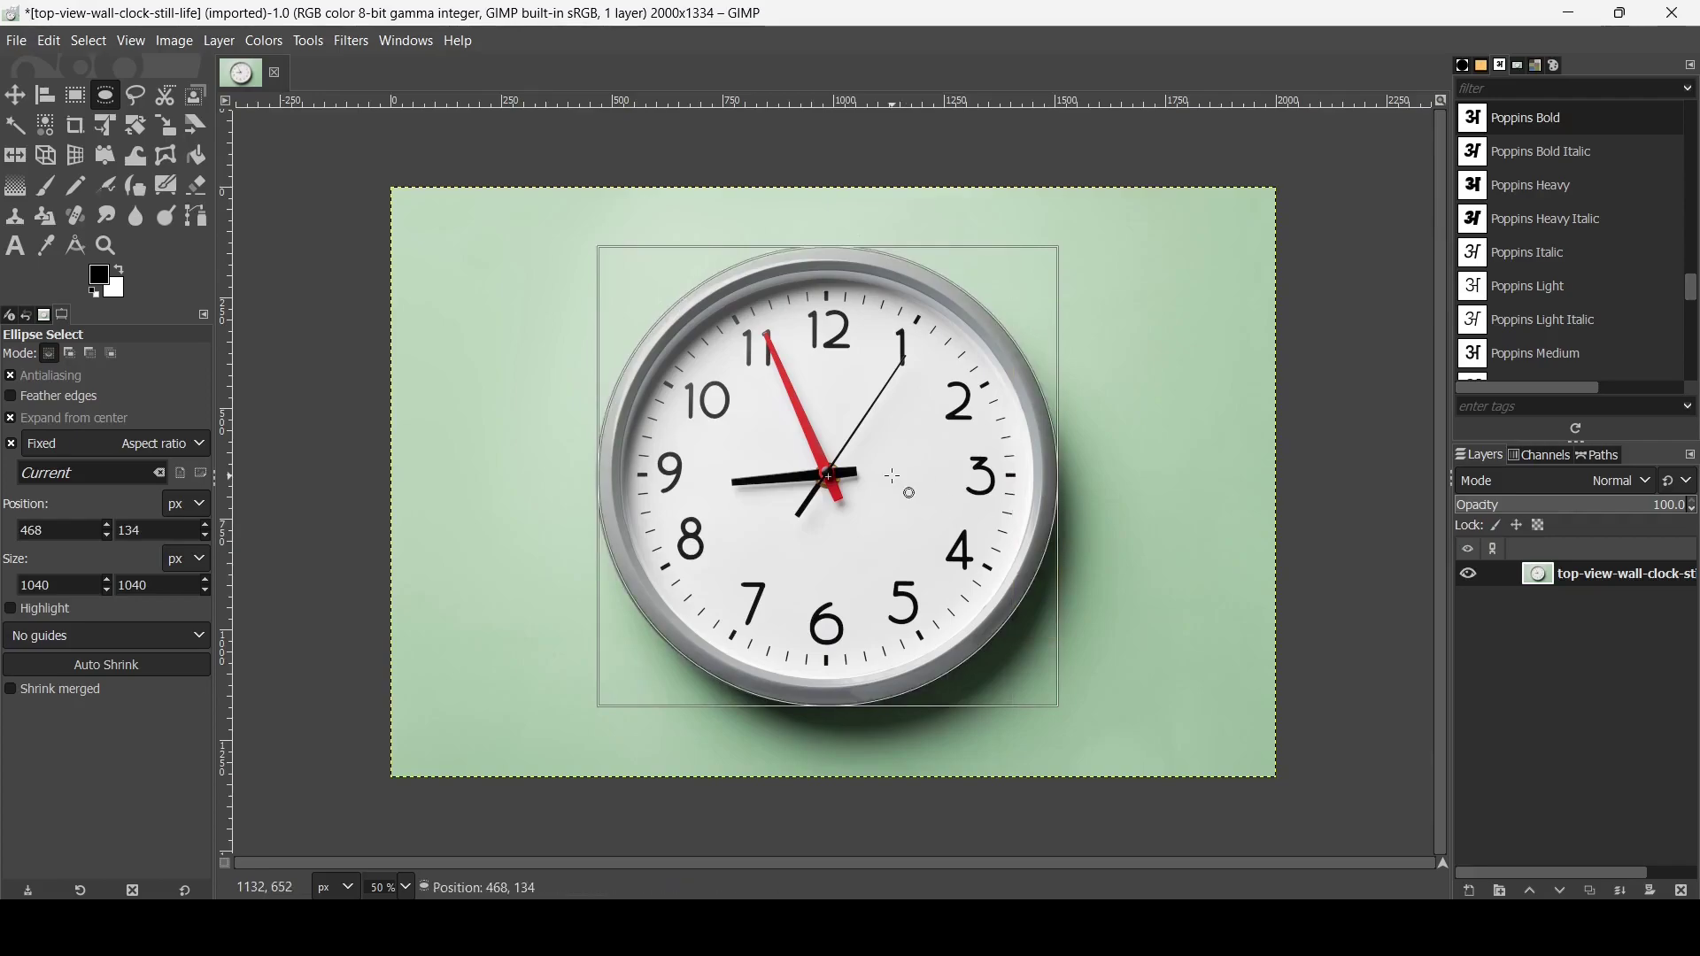
{"action": "left_click_drag", "start_coordinate": [833, 264], "coordinate": [834, 270]}
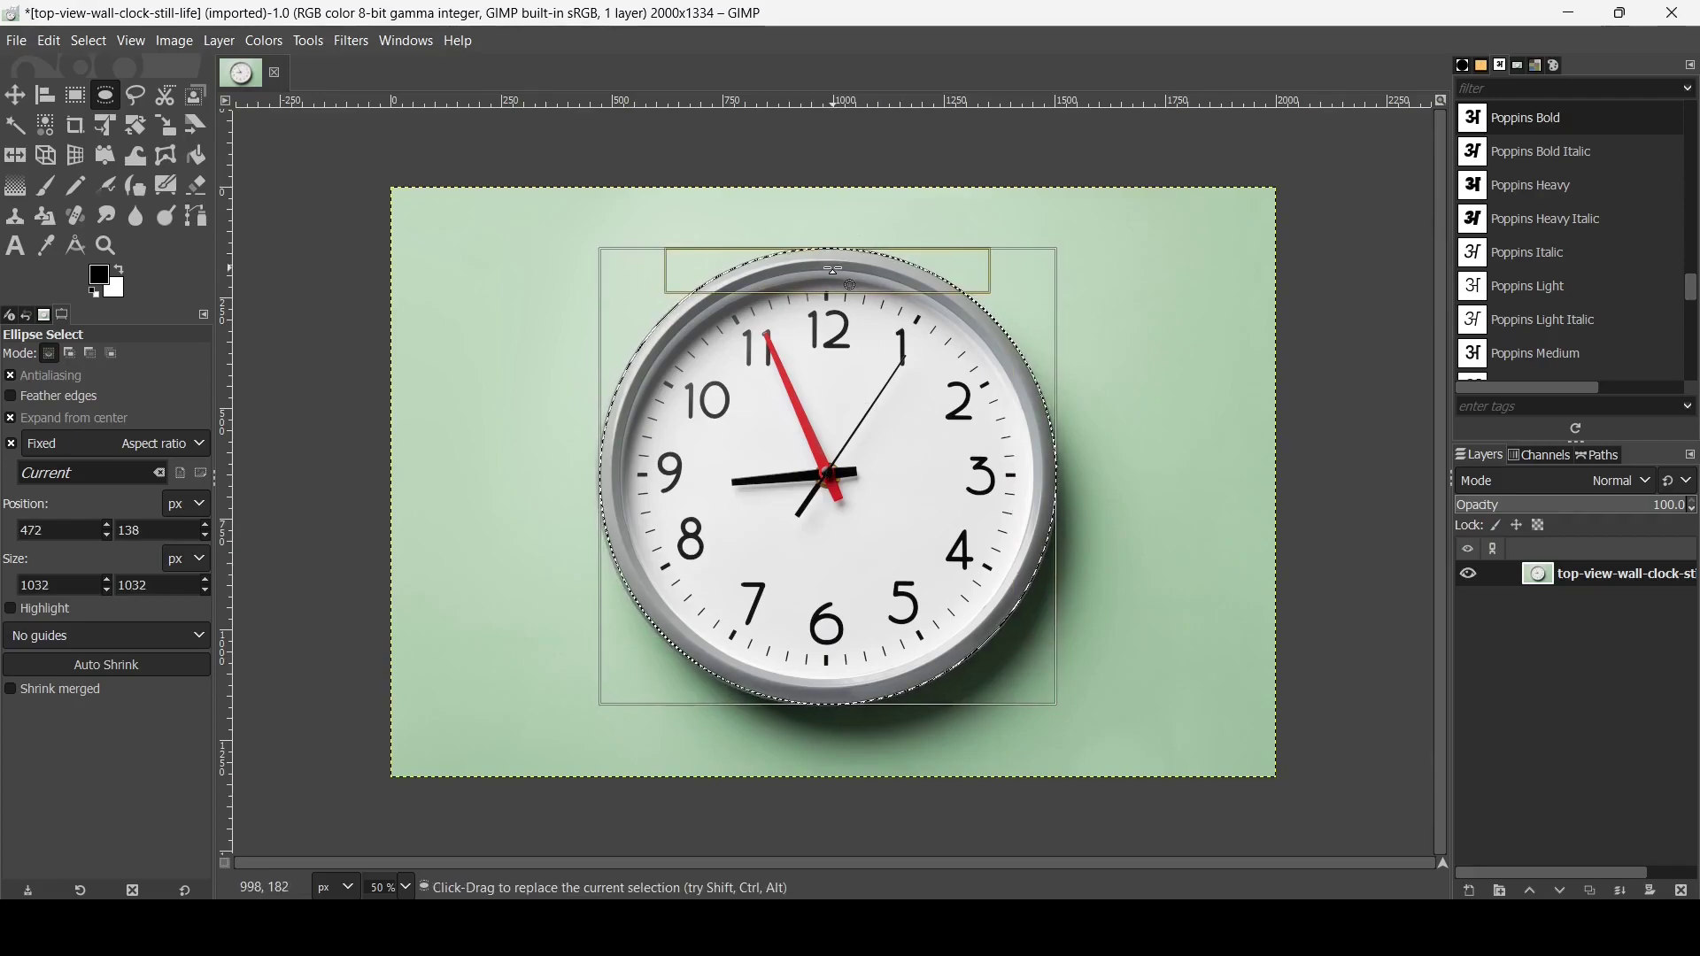
{"action": "left_click_drag", "start_coordinate": [875, 415], "coordinate": [877, 415]}
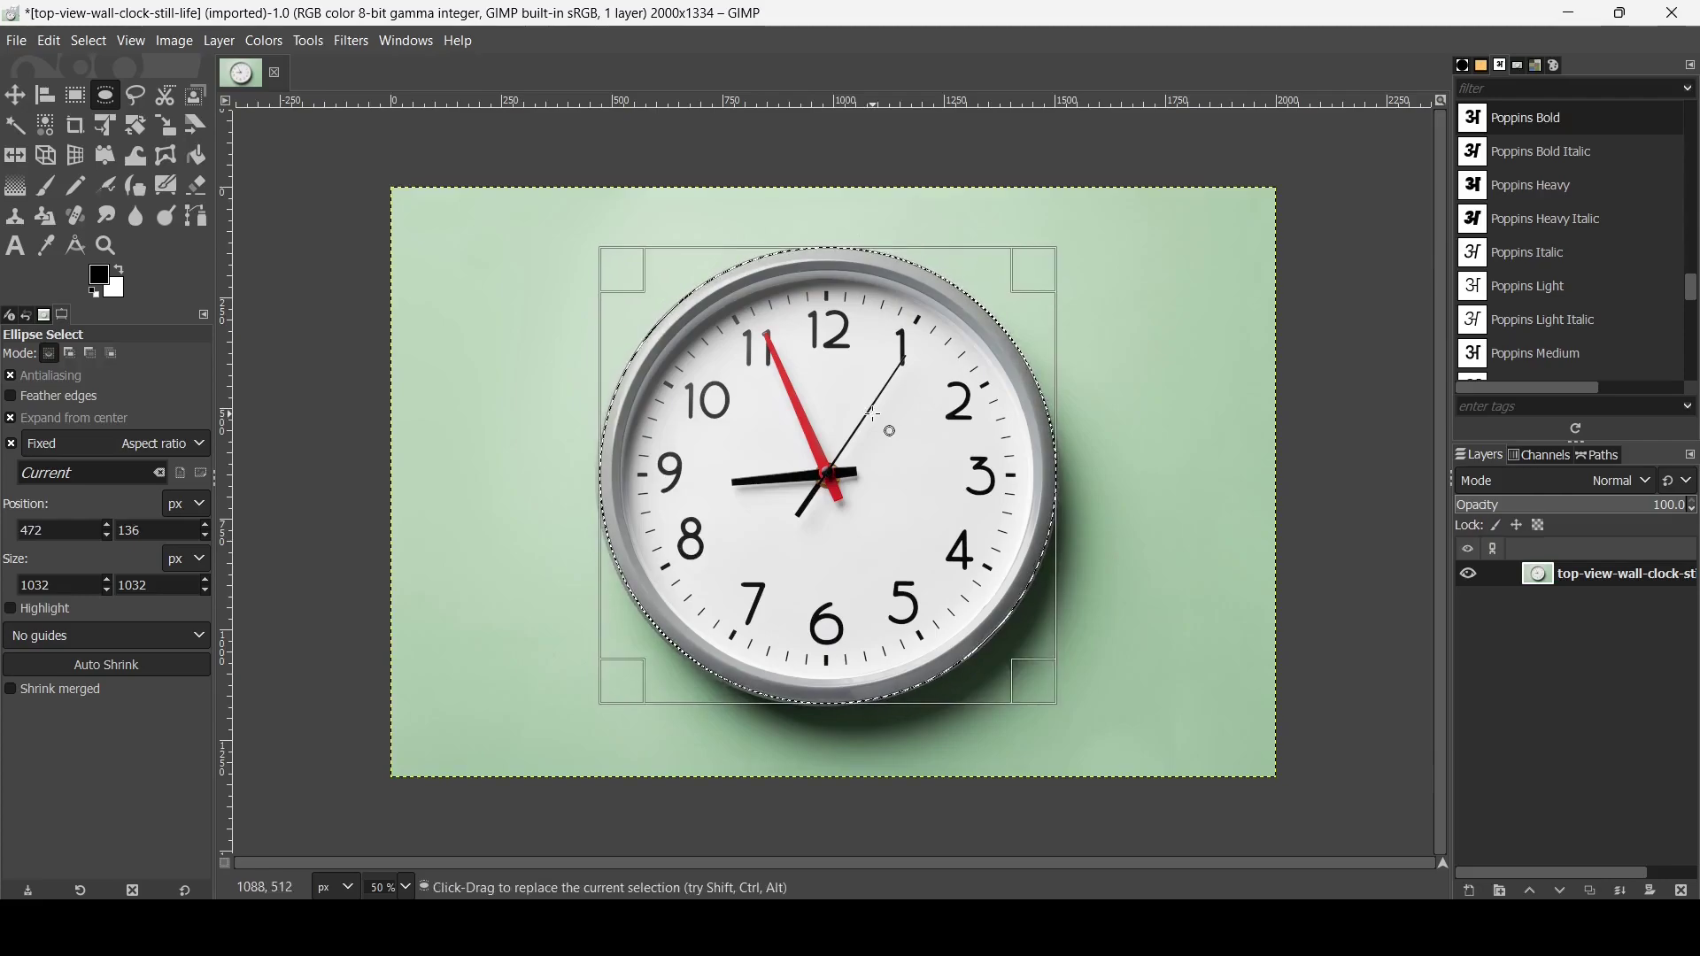
{"action": "left_click", "coordinate": [874, 417]}
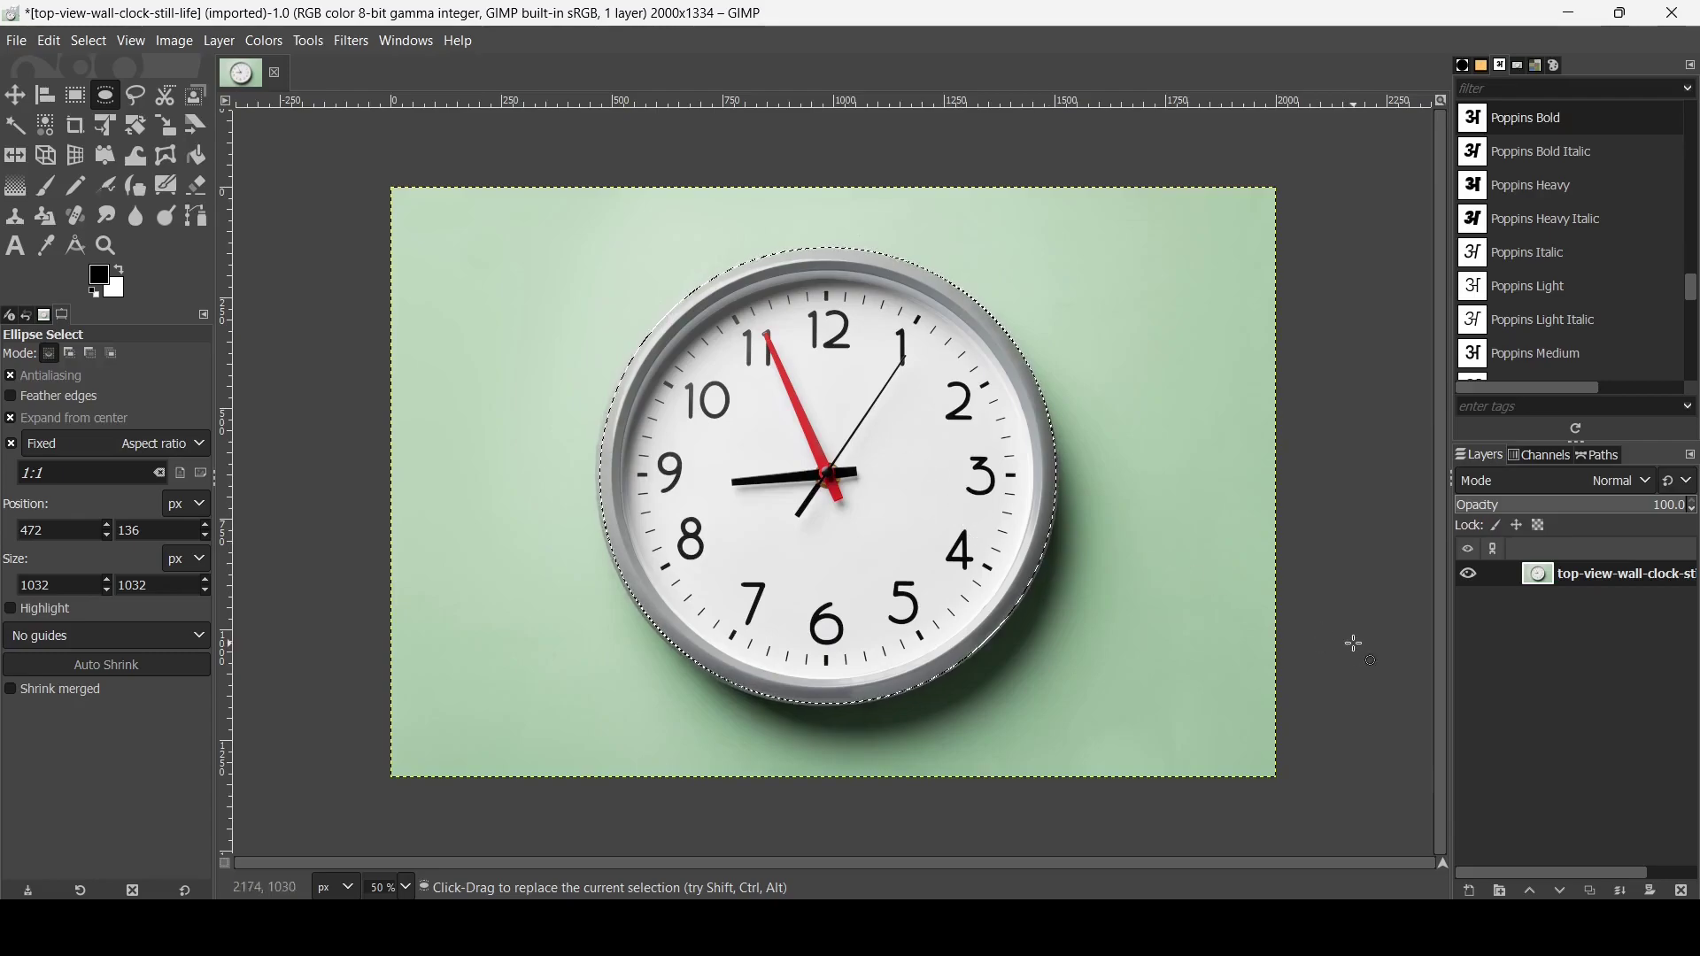
Copy the selected clock and paste it as a new Pasted Layer.
{"action": "key", "text": "ctrl"}
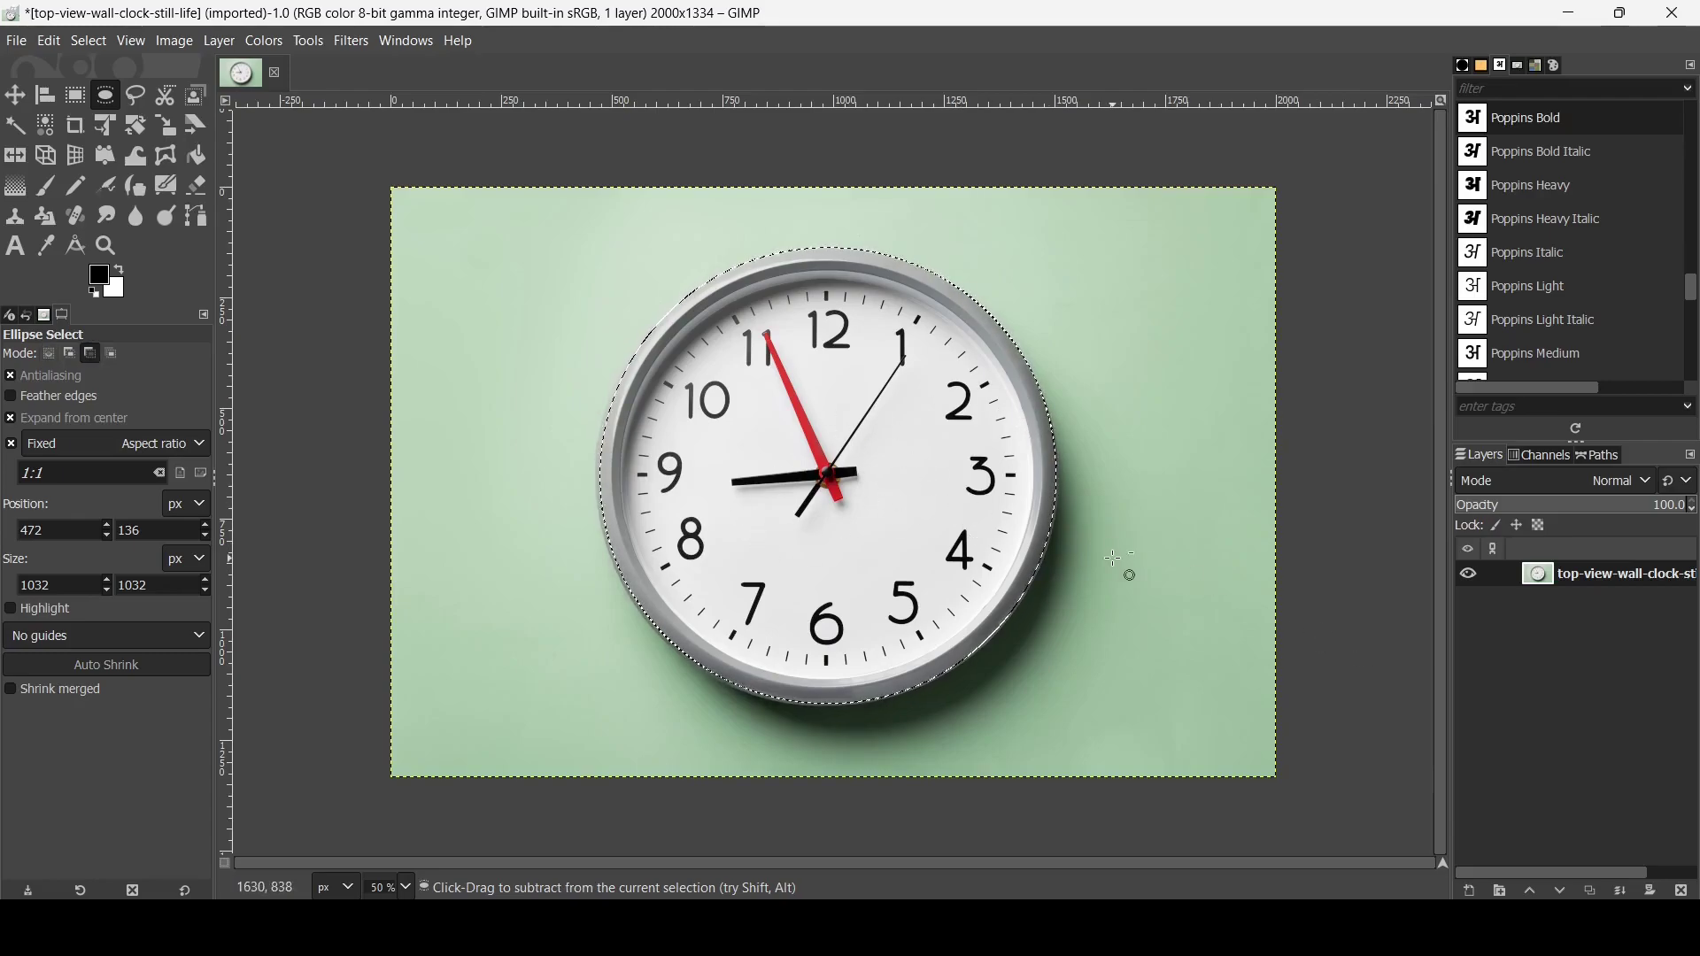
{"action": "key", "text": "ctrl+c"}
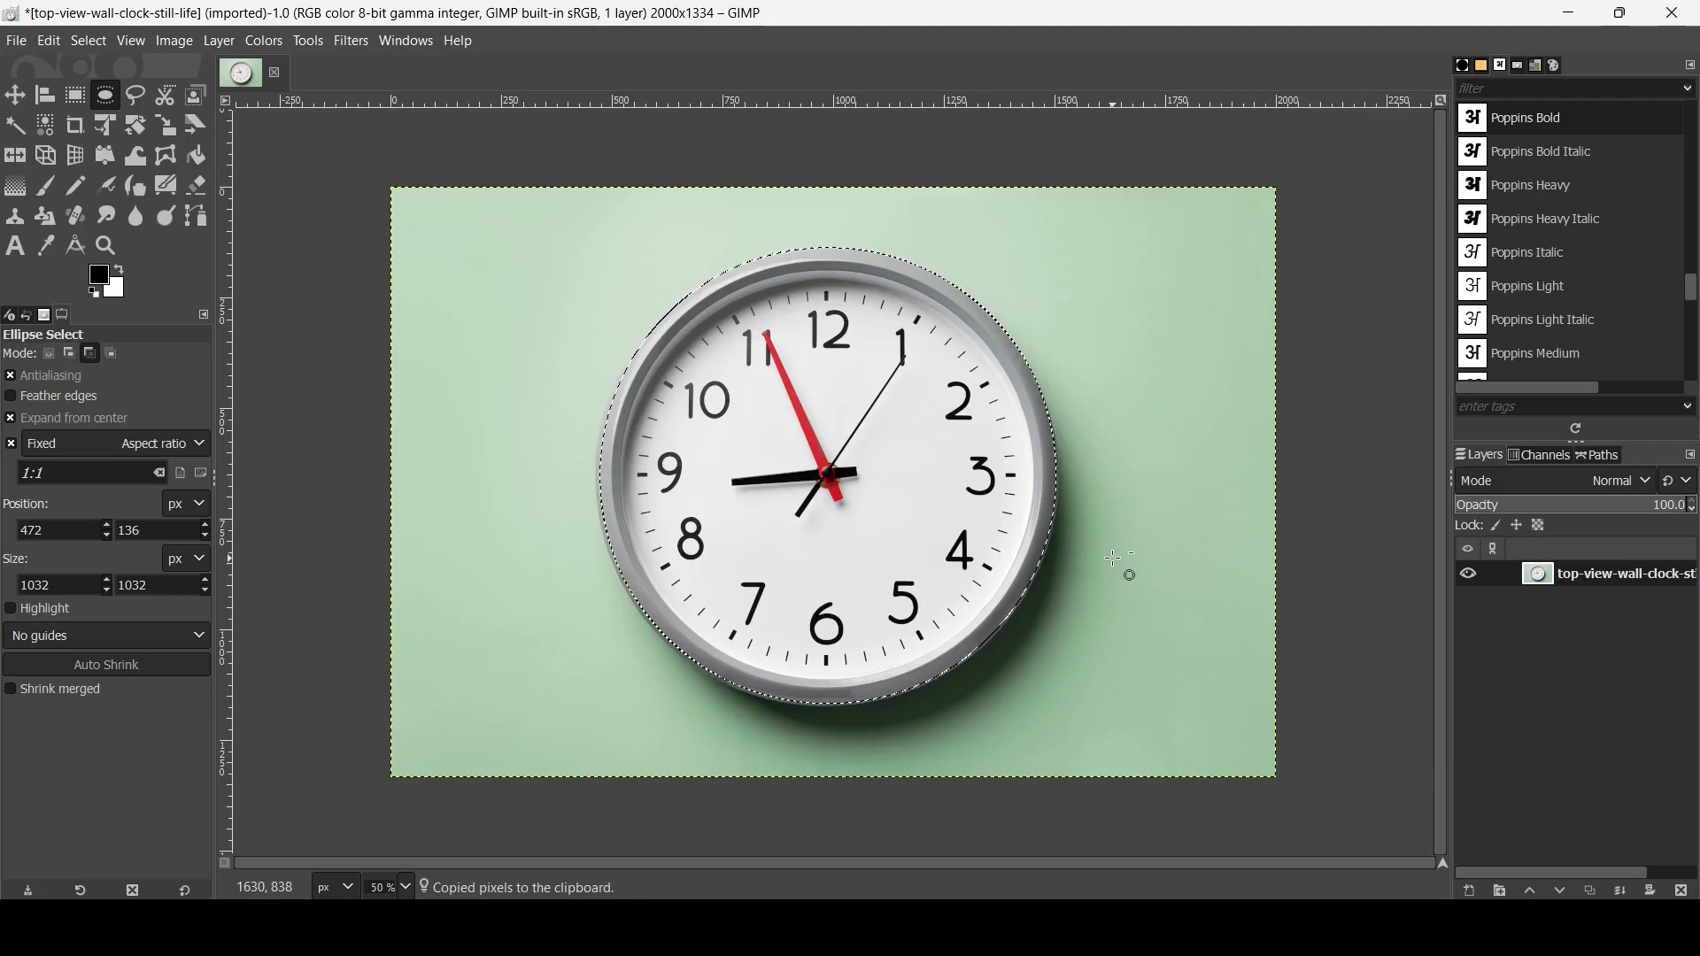
{"action": "key", "text": "ctrl+v"}
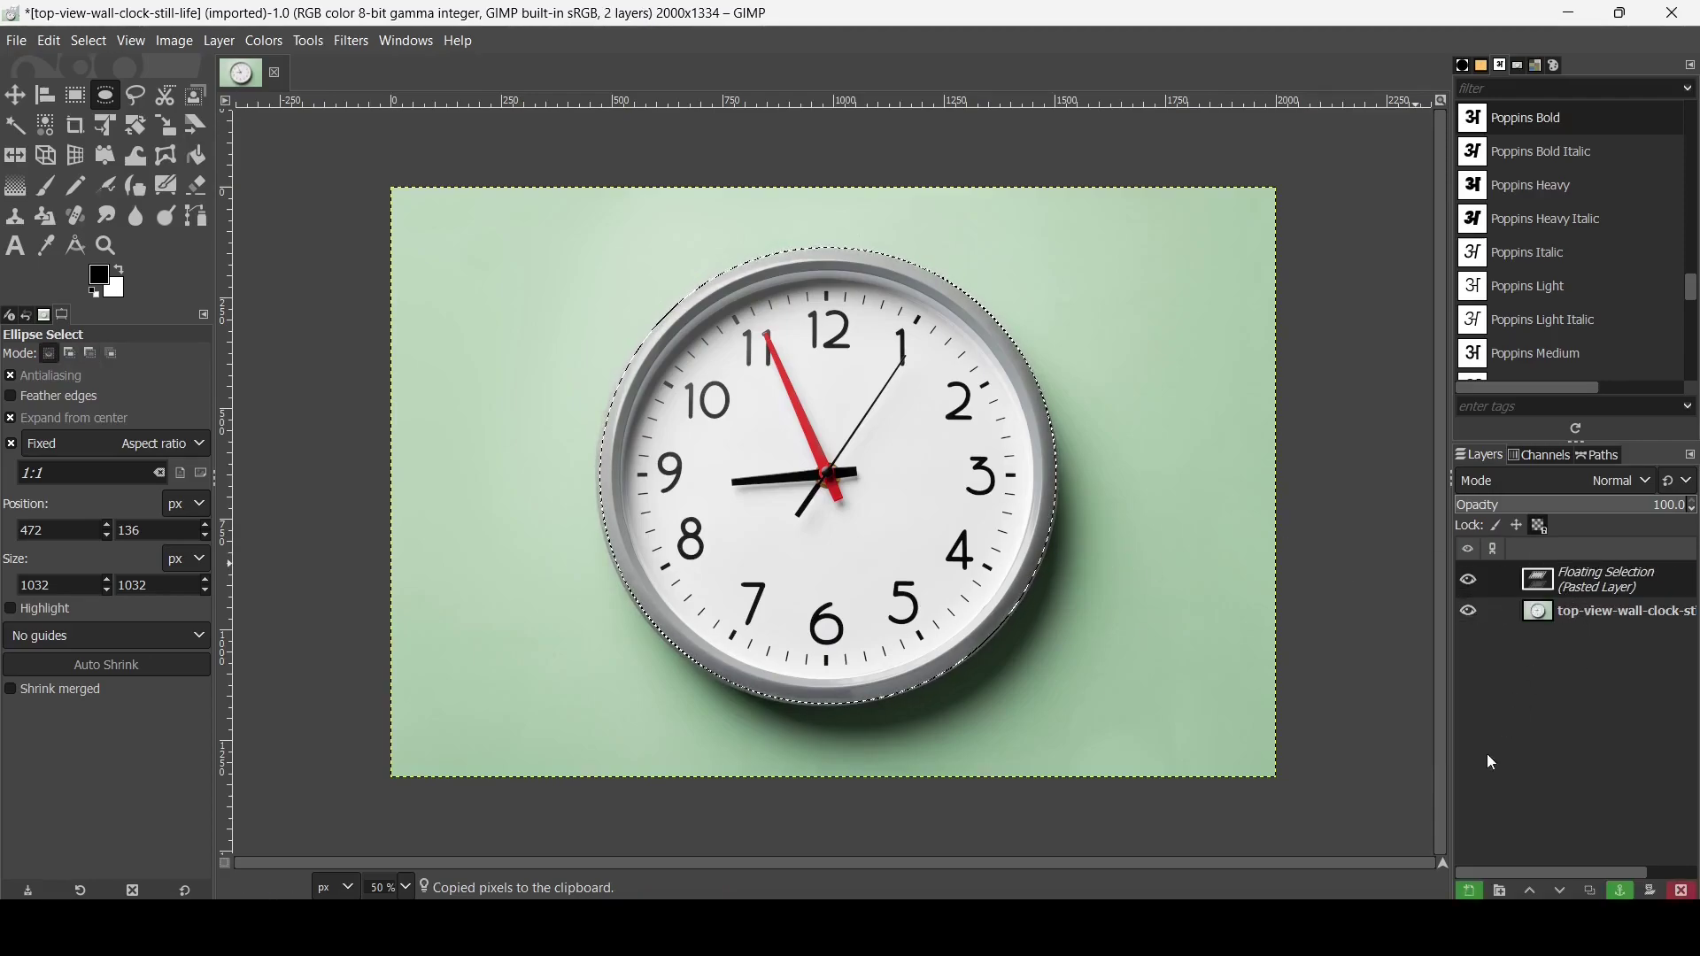
{"action": "left_click", "coordinate": [1470, 893]}
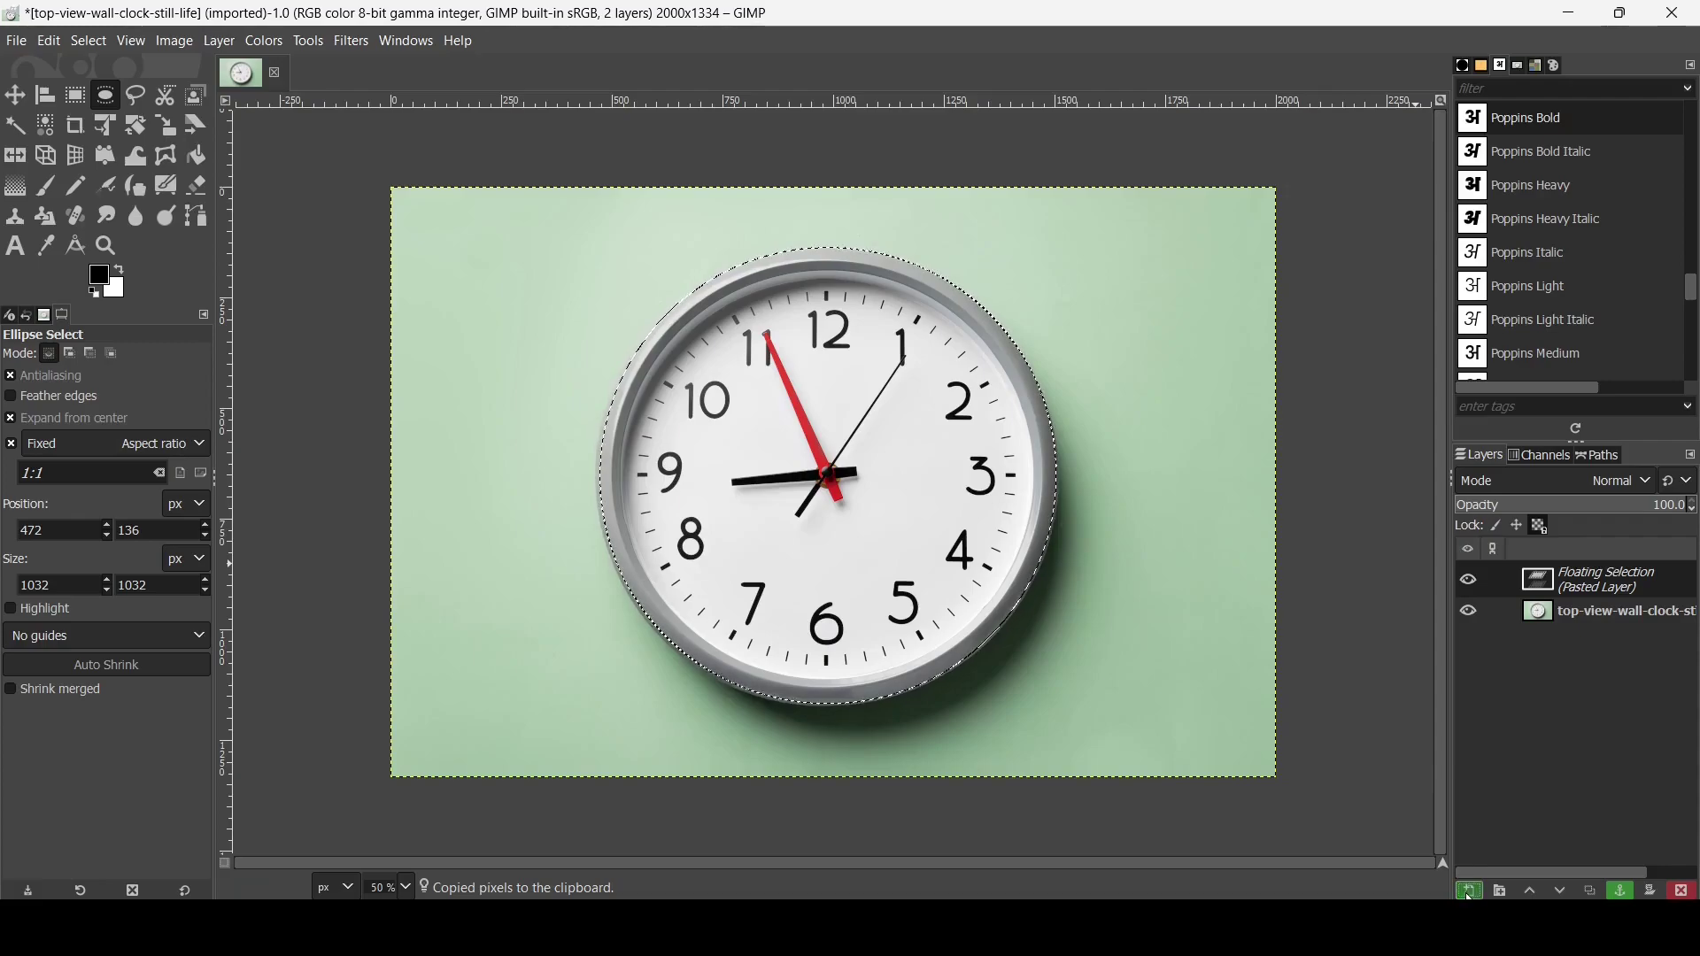
Hide the background photo layer and expand Pasted Layer to the full image size.
{"action": "left_click", "coordinate": [1469, 600]}
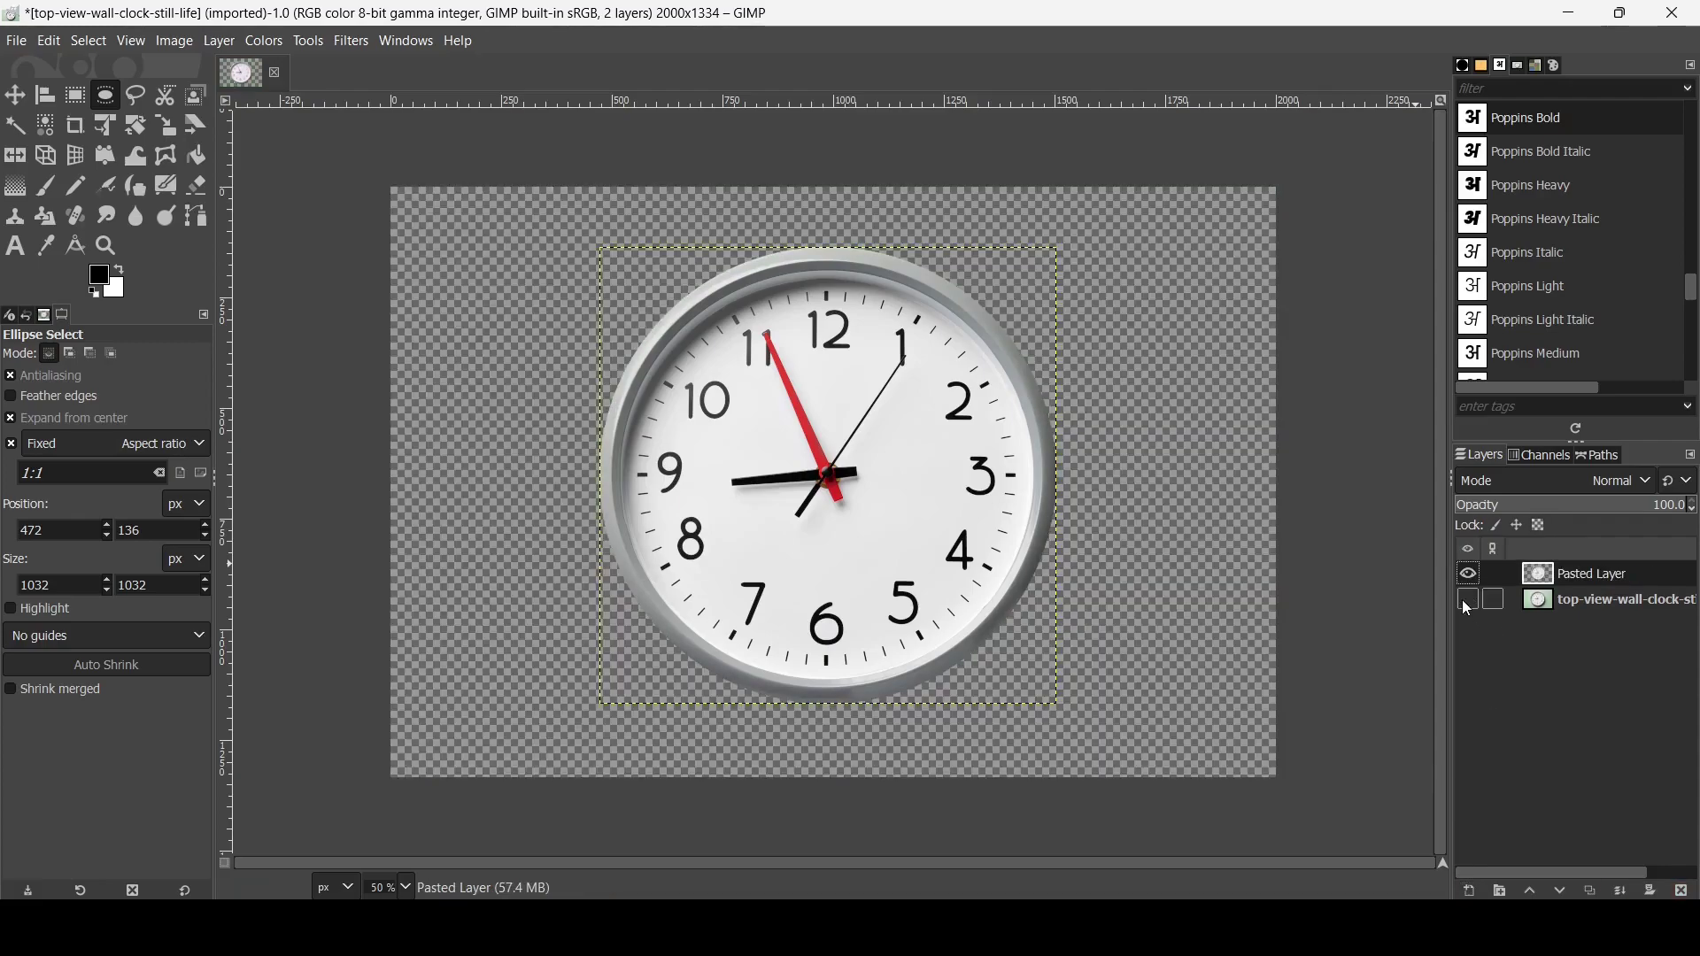
{"action": "right_click", "coordinate": [1548, 581]}
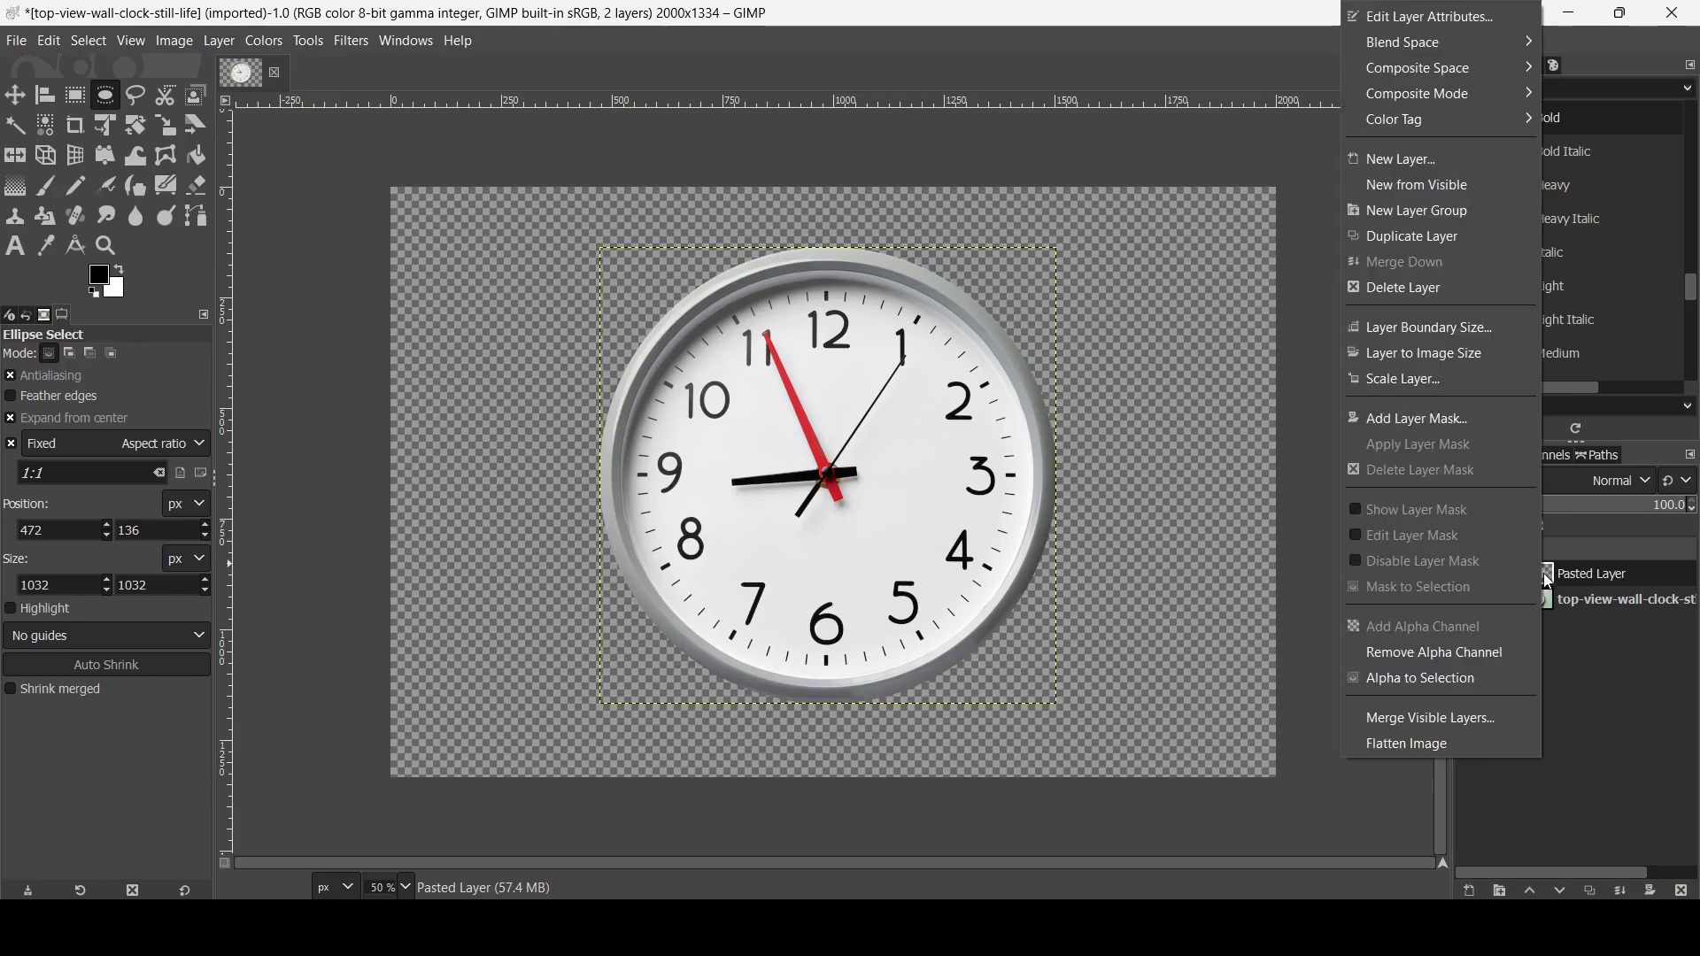
{"action": "left_click", "coordinate": [1479, 354]}
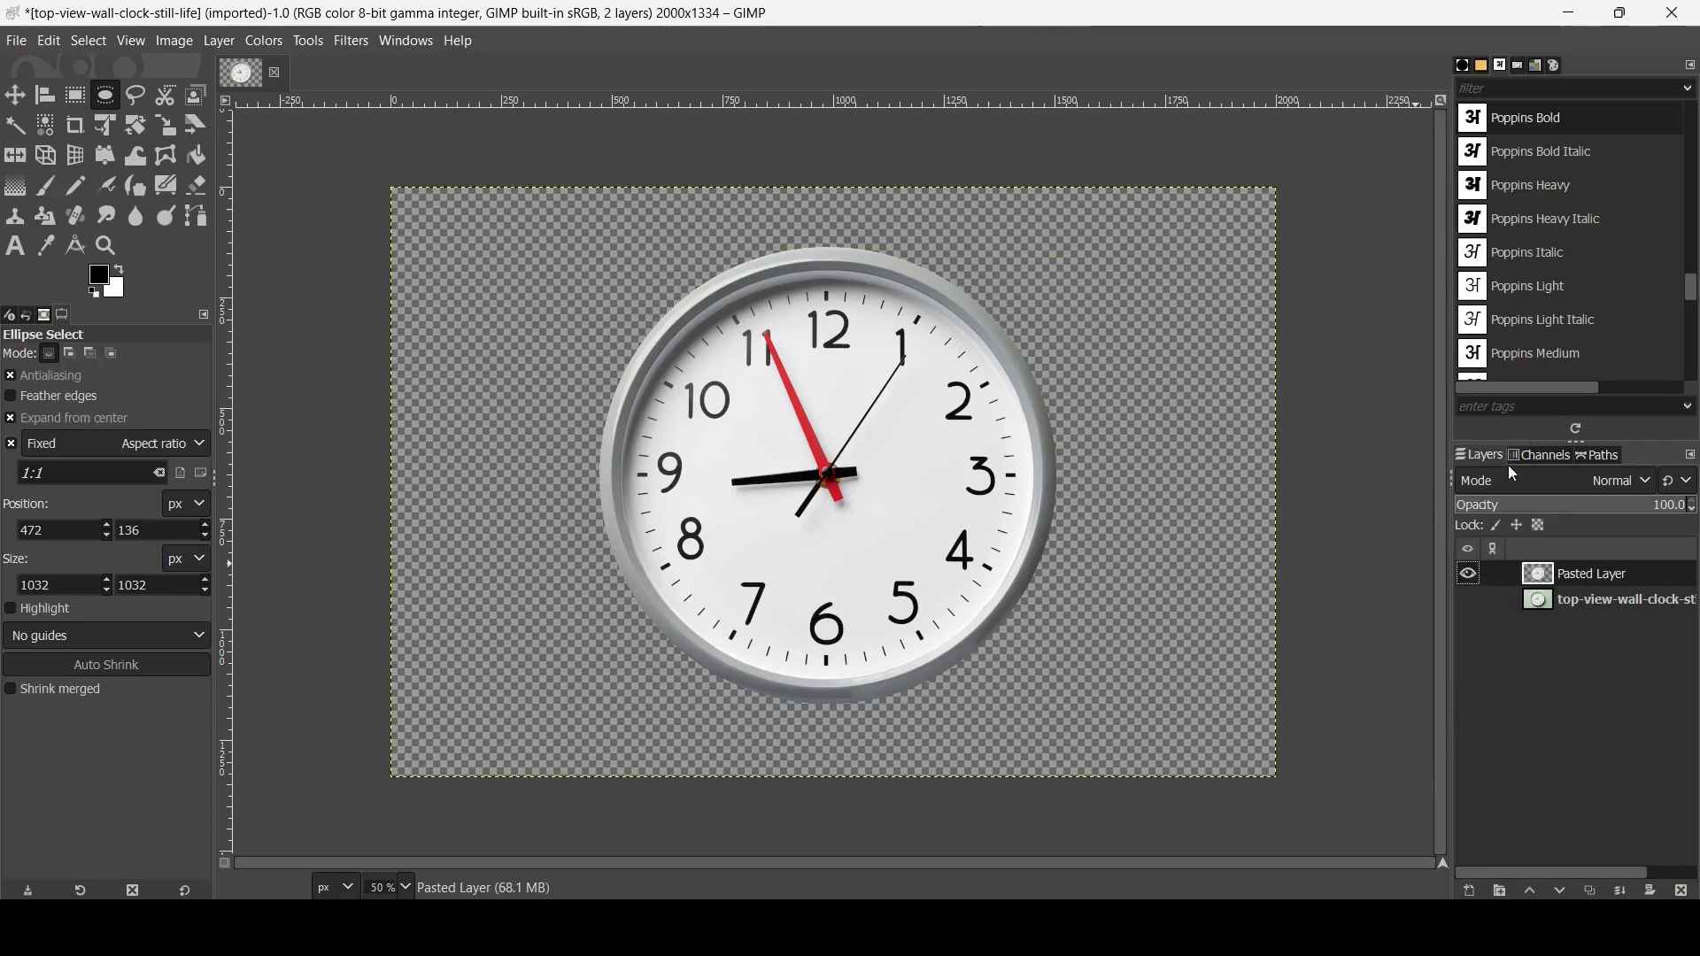
Launch G'MIC-Qt, search 'droste', and load the Deformations > Continuous Droste filter.
{"action": "left_click", "coordinate": [352, 42]}
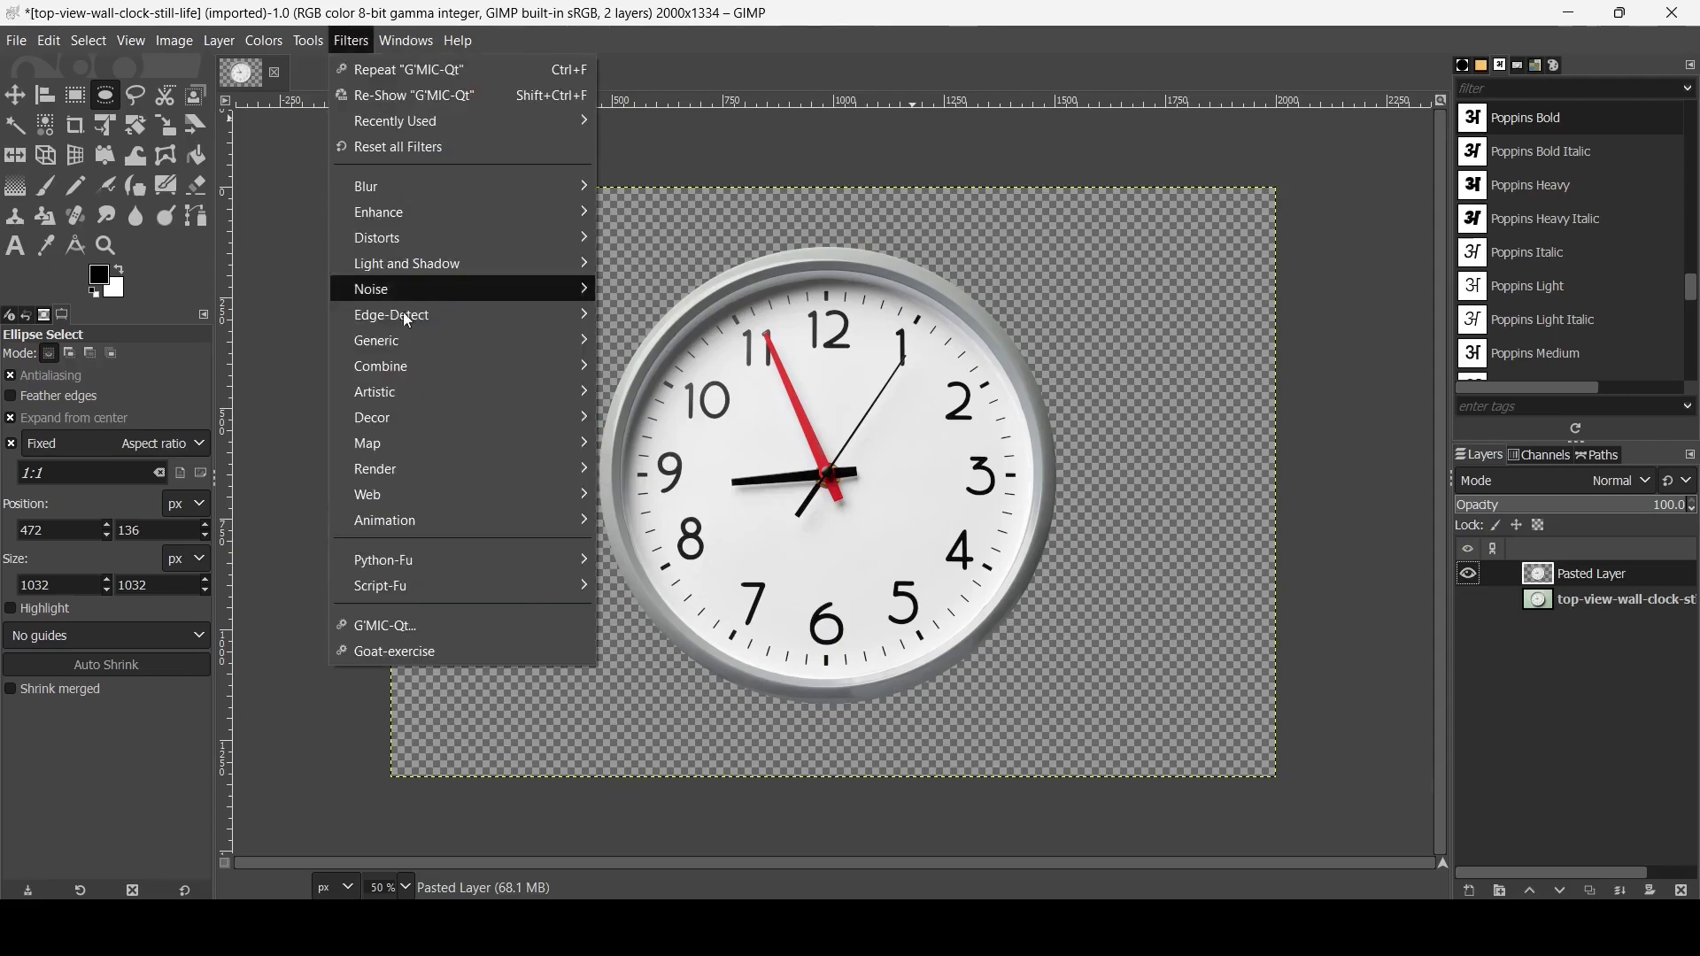
{"action": "left_click", "coordinate": [434, 639]}
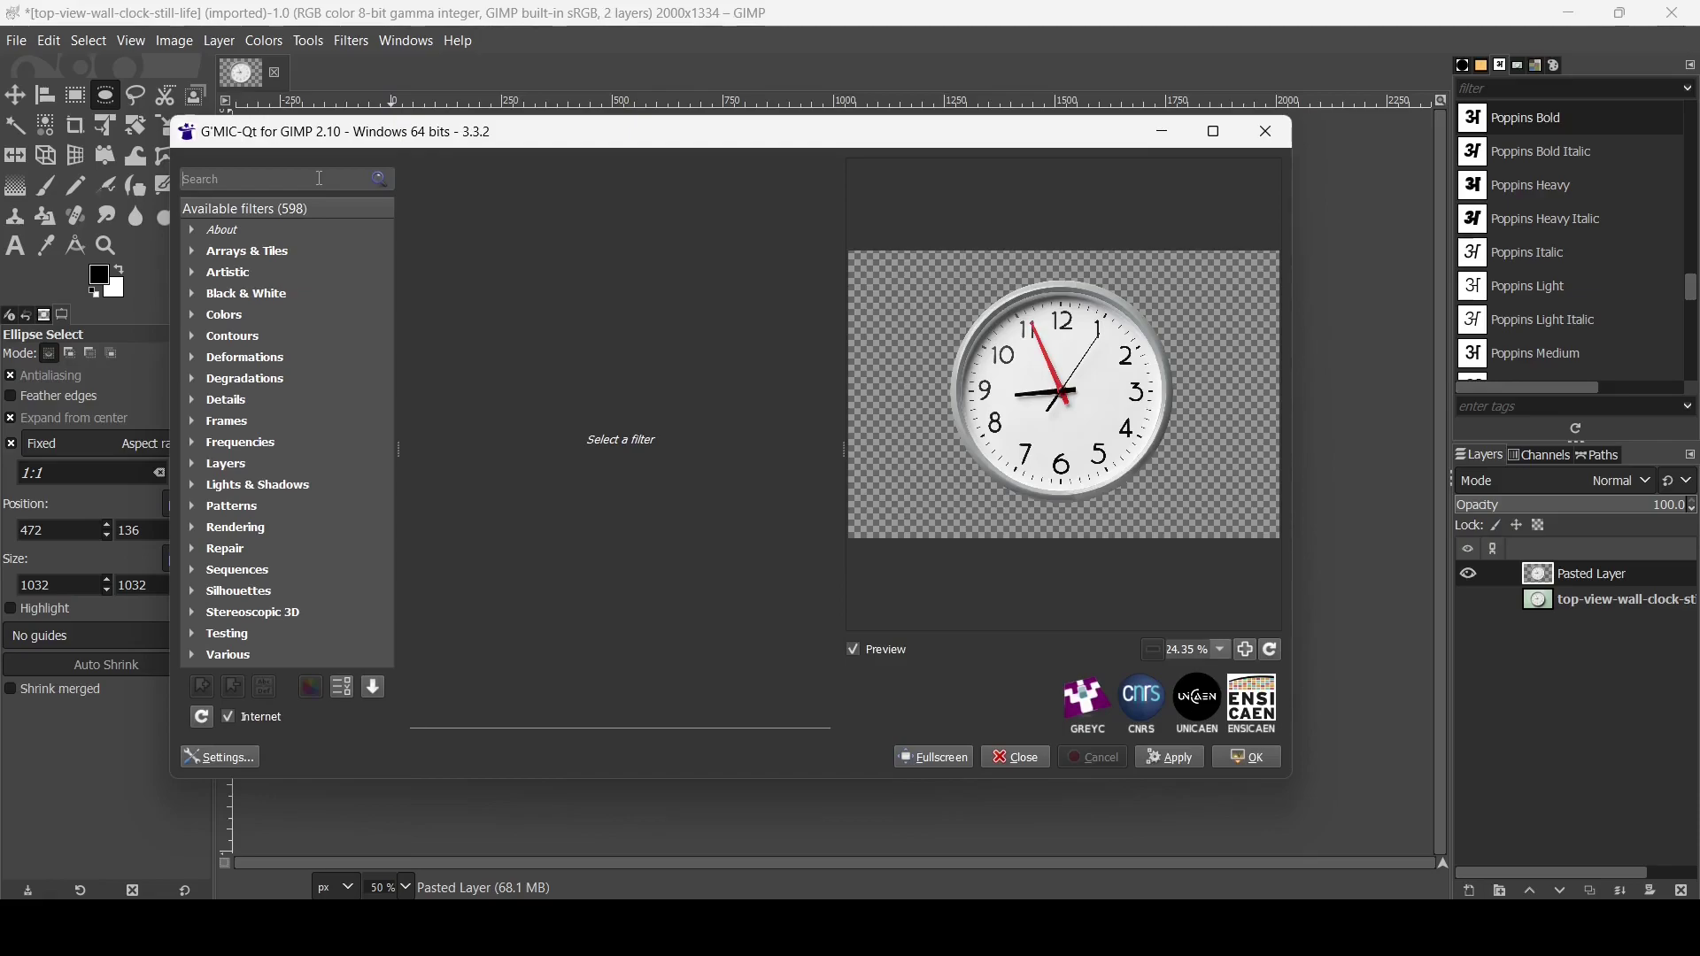
{"action": "left_click", "coordinate": [321, 179]}
{"action": "type", "text": "droste"}
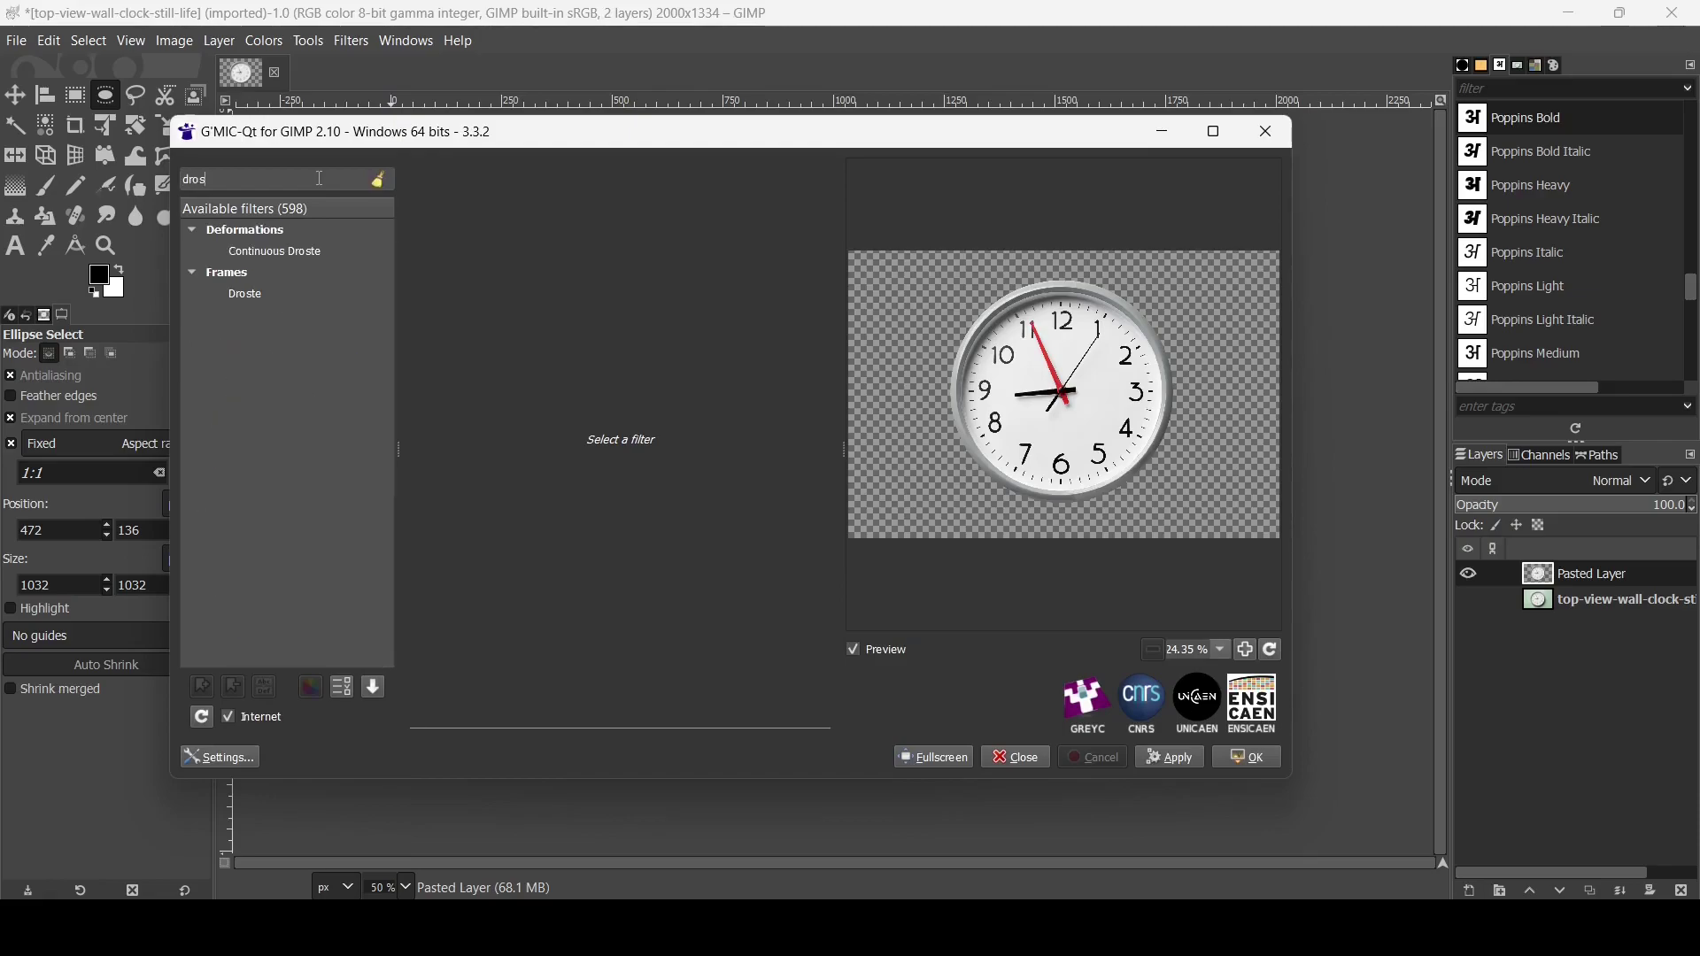
{"action": "left_click", "coordinate": [271, 255]}
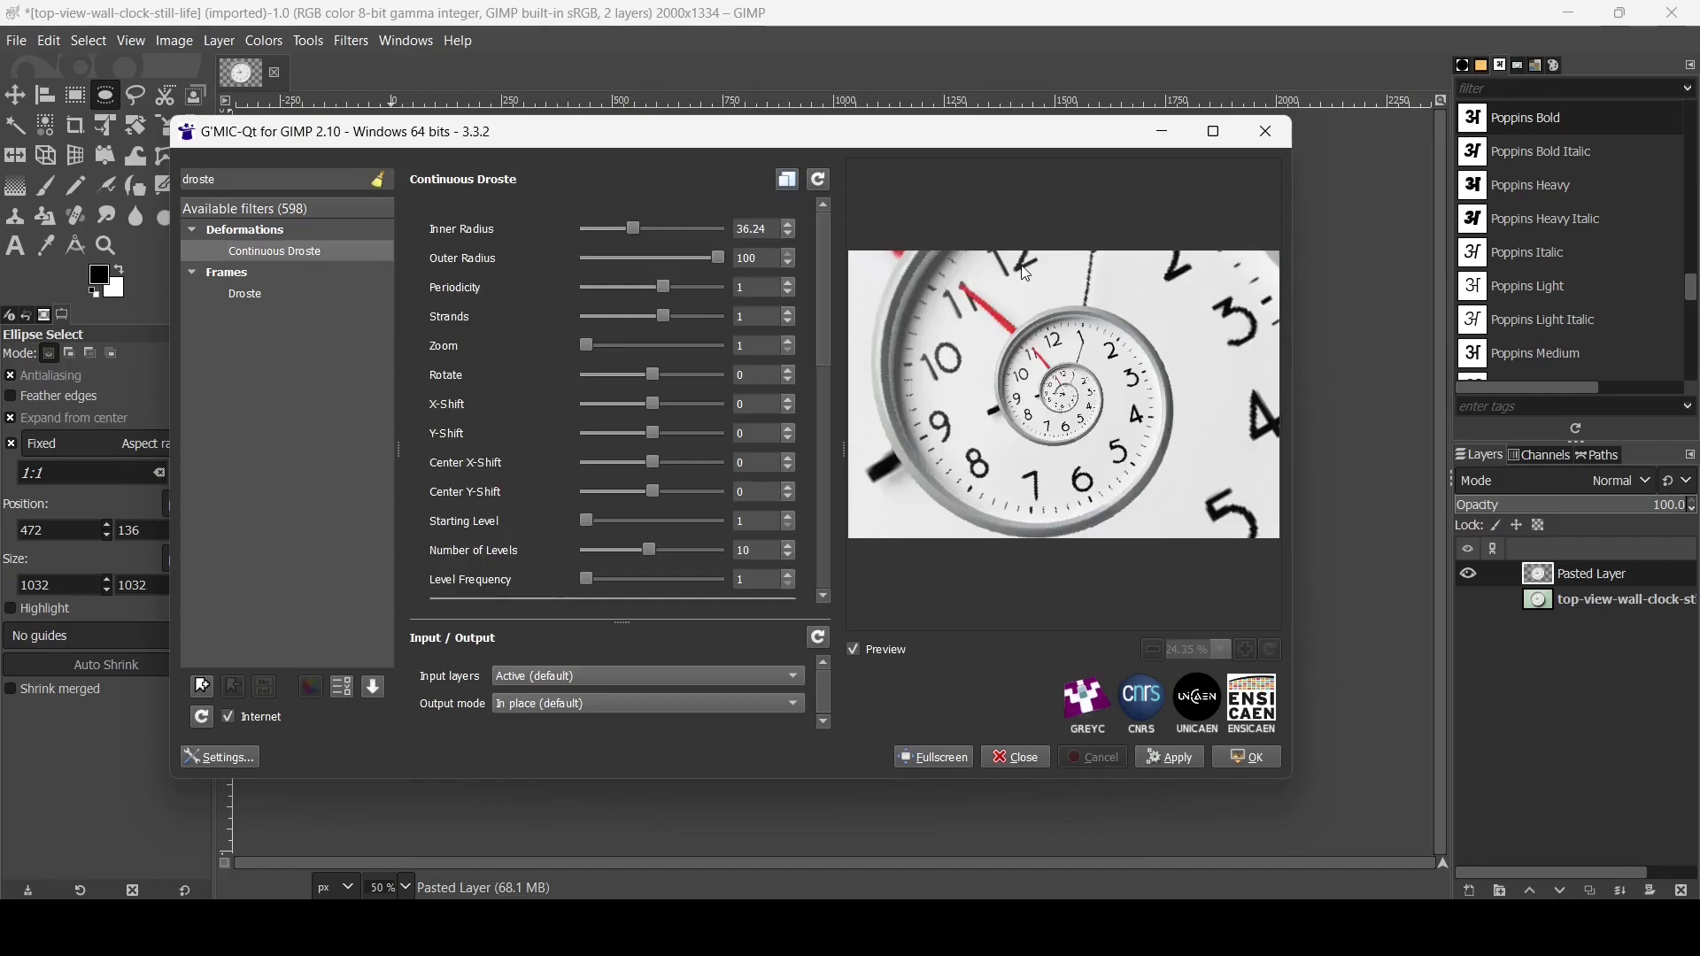
Enlarge Inner Radius, raise Periodicity, set Zoom to 1 and X-Shift to -5.
{"action": "mouse_move", "coordinate": [825, 228]}
{"action": "left_mouse_down"}
{"action": "mouse_move", "coordinate": [816, 524]}
{"action": "mouse_move", "coordinate": [828, 211]}
{"action": "left_mouse_up"}
{"action": "left_click_drag", "start_coordinate": [633, 230], "coordinate": [644, 226]}
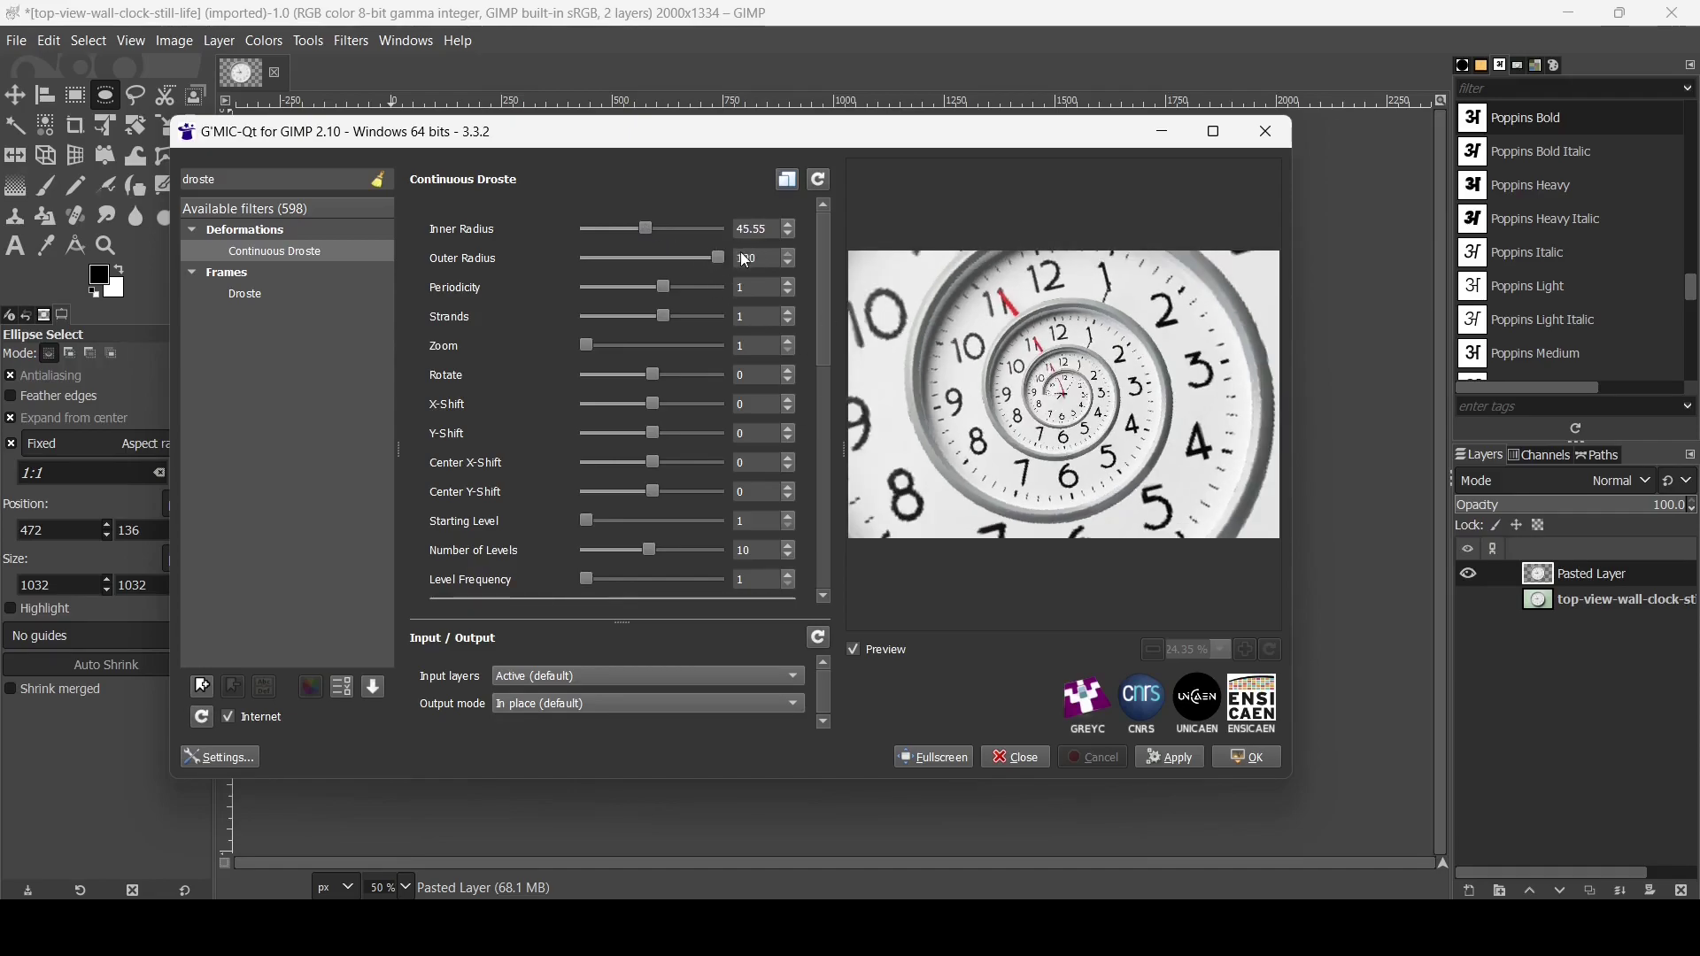
{"action": "mouse_move", "coordinate": [666, 292]}
{"action": "left_mouse_down"}
{"action": "mouse_move", "coordinate": [684, 289]}
{"action": "mouse_move", "coordinate": [667, 283]}
{"action": "left_mouse_up"}
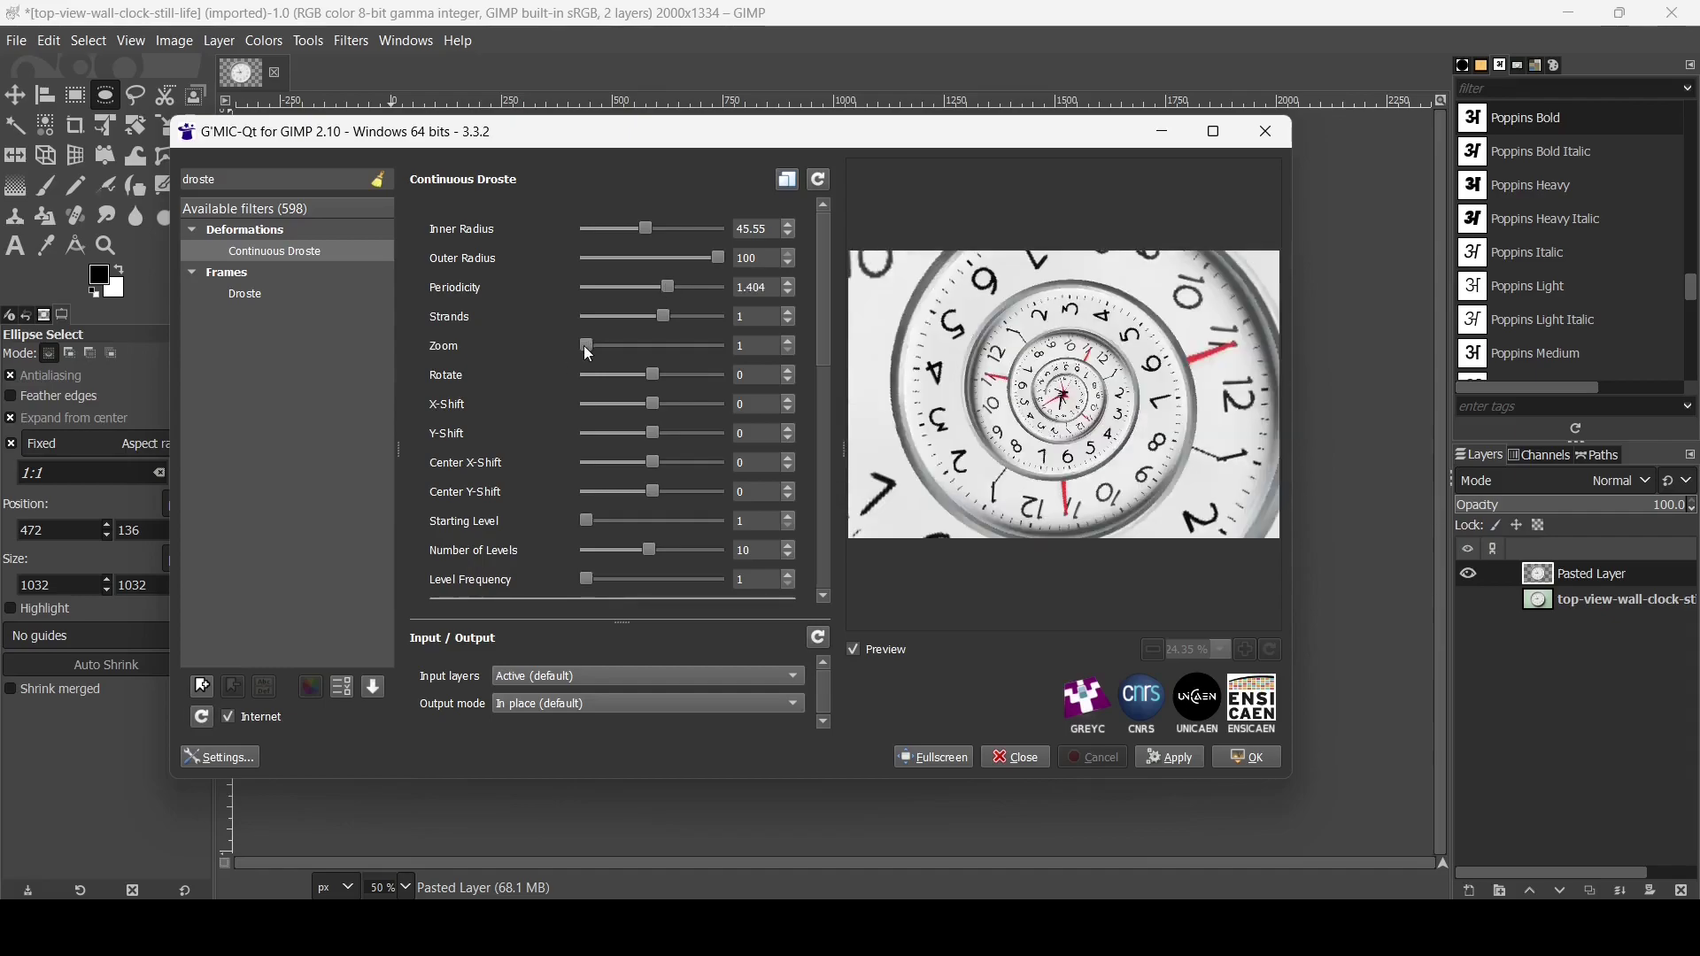
{"action": "left_click_drag", "start_coordinate": [605, 350], "coordinate": [576, 345]}
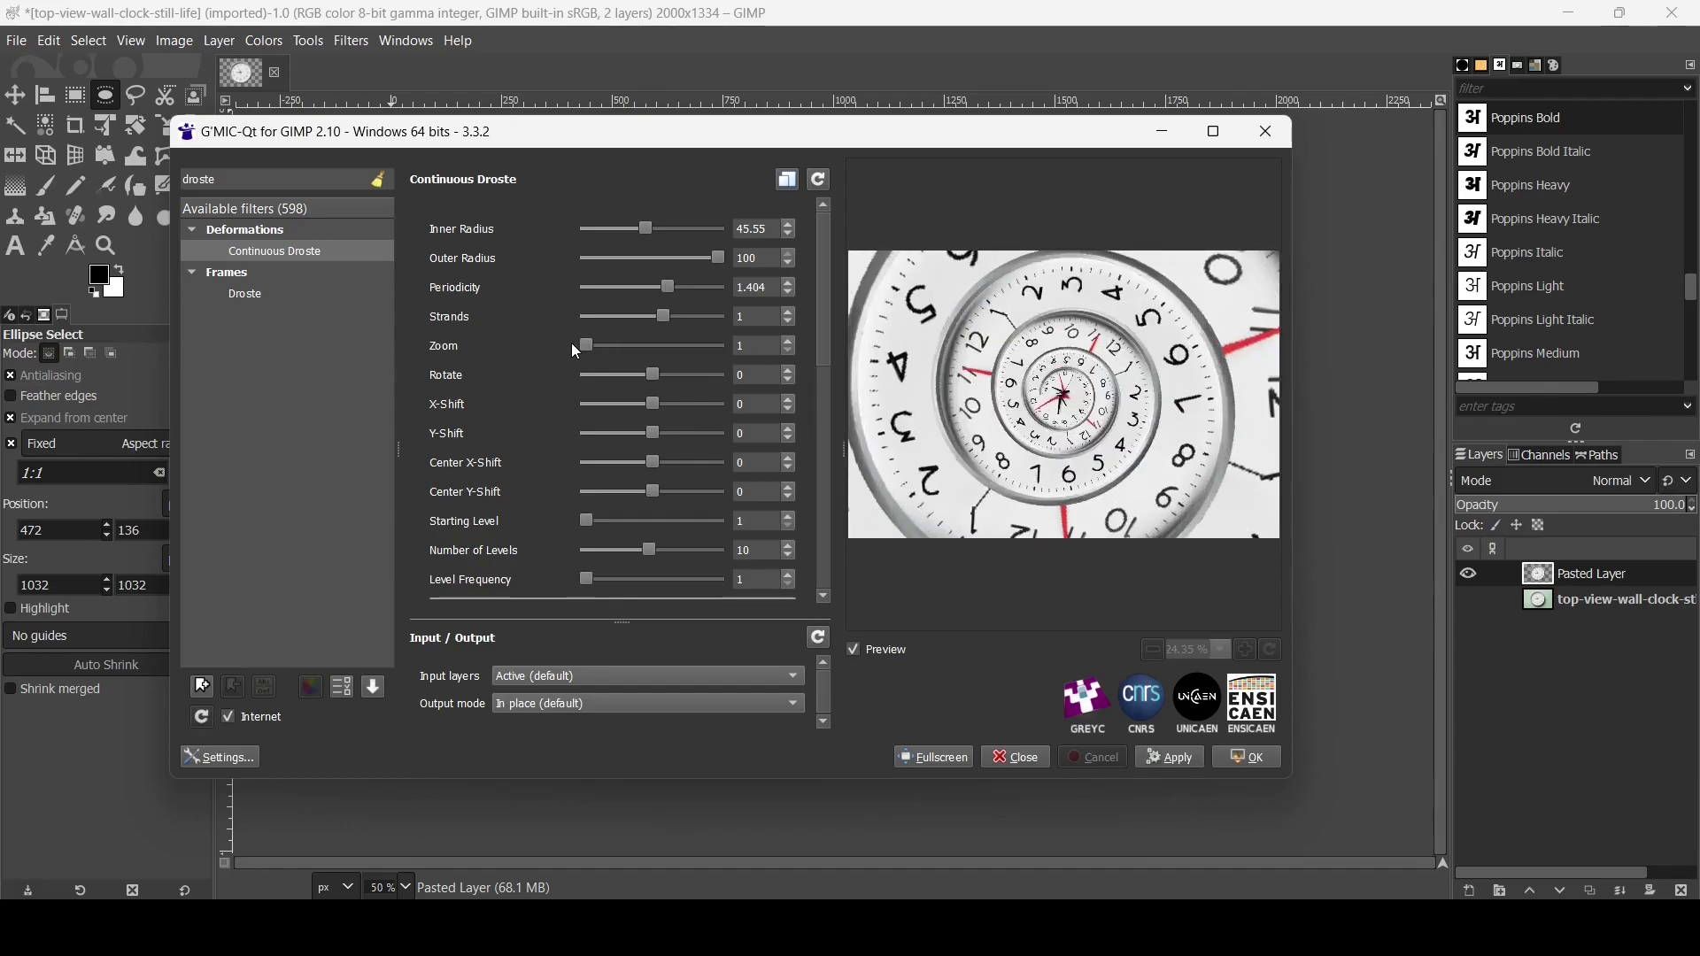
{"action": "mouse_move", "coordinate": [651, 403]}
{"action": "left_mouse_down"}
{"action": "mouse_move", "coordinate": [677, 406]}
{"action": "mouse_move", "coordinate": [650, 406]}
{"action": "left_mouse_up"}
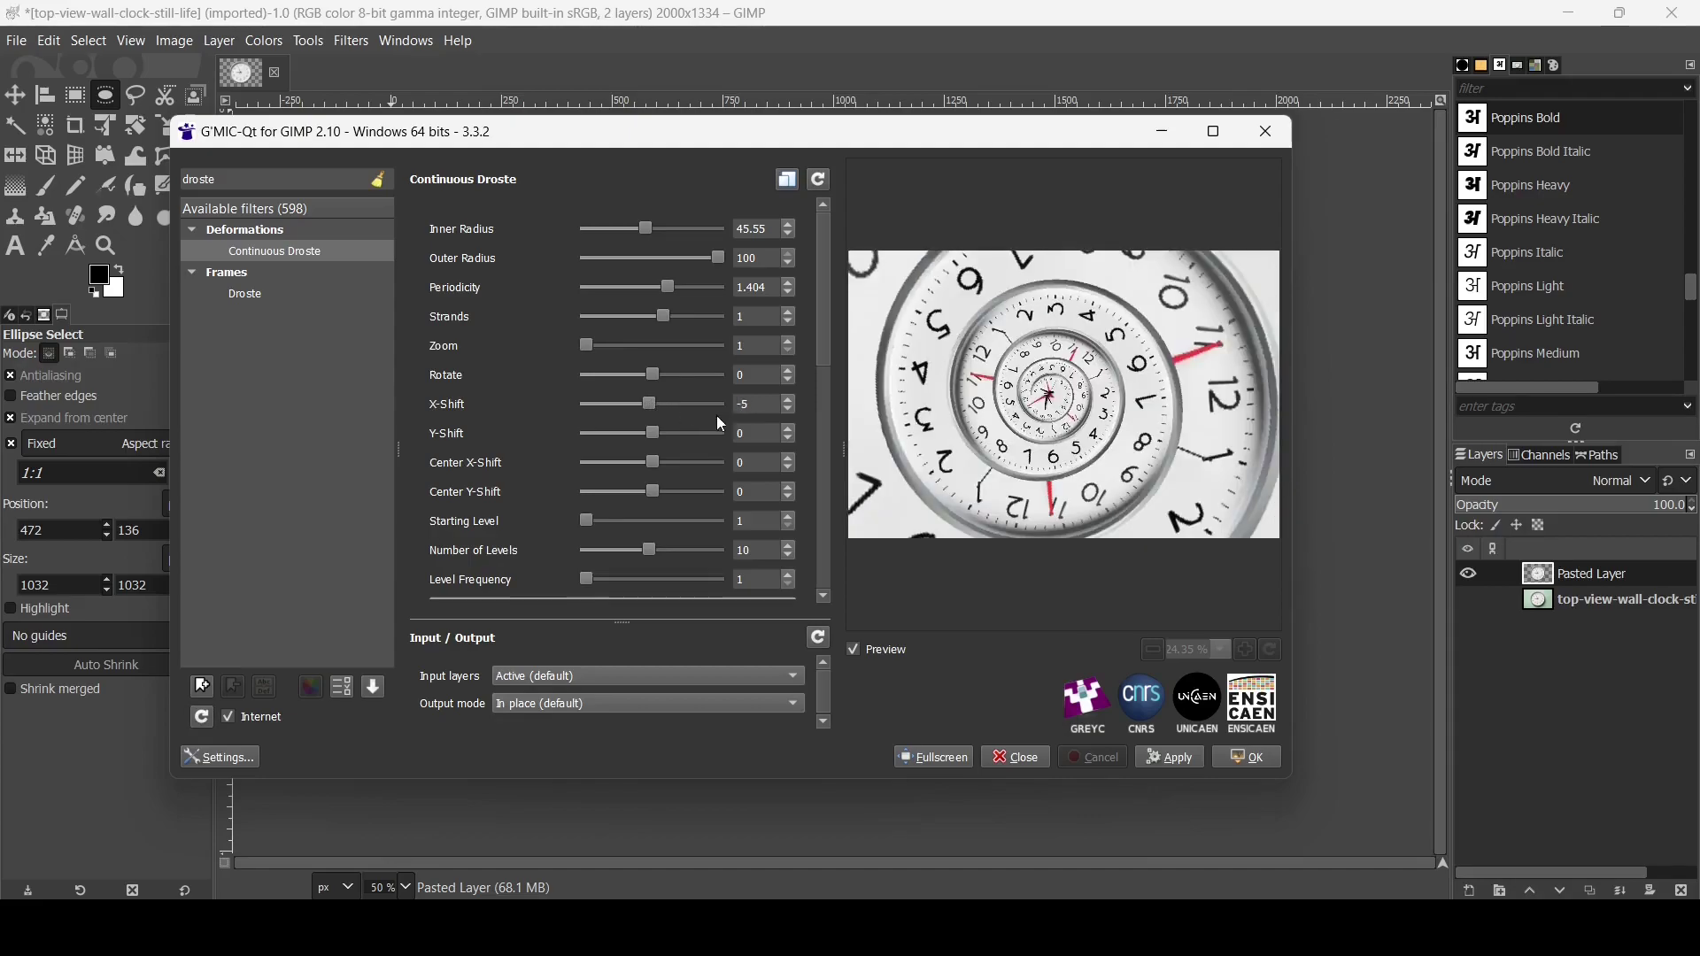
Try Starting Level 4, then return Starting Level to 1.
{"action": "left_click_drag", "start_coordinate": [827, 340], "coordinate": [809, 411]}
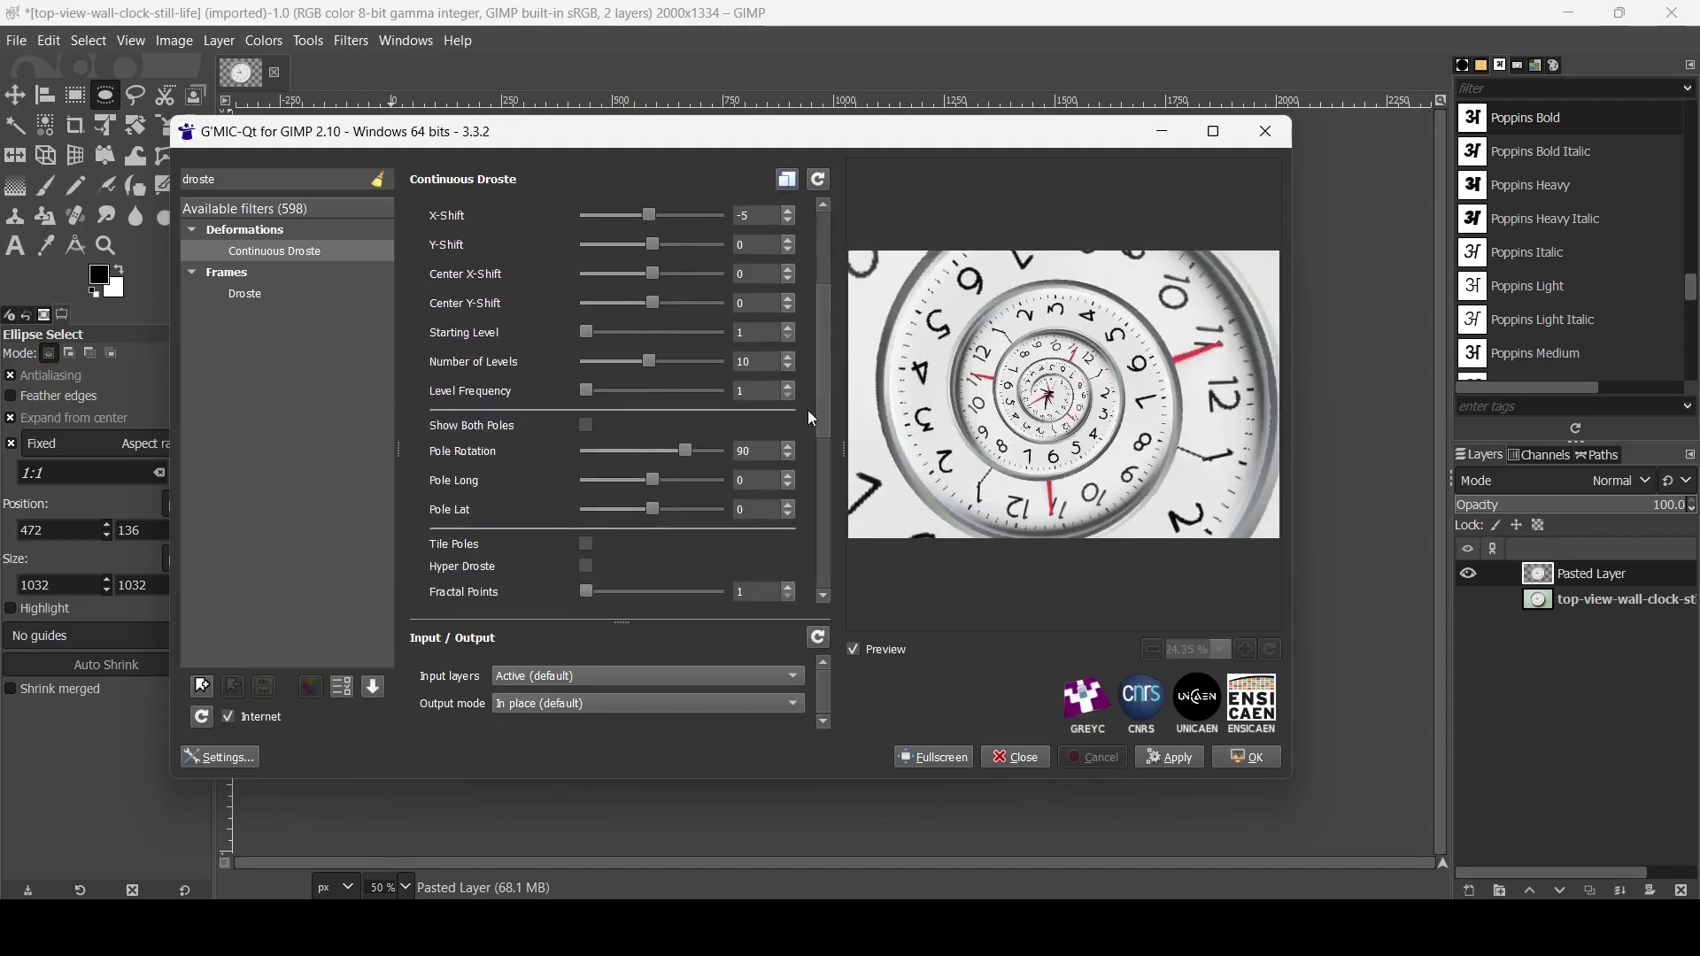
{"action": "left_click", "coordinate": [607, 332]}
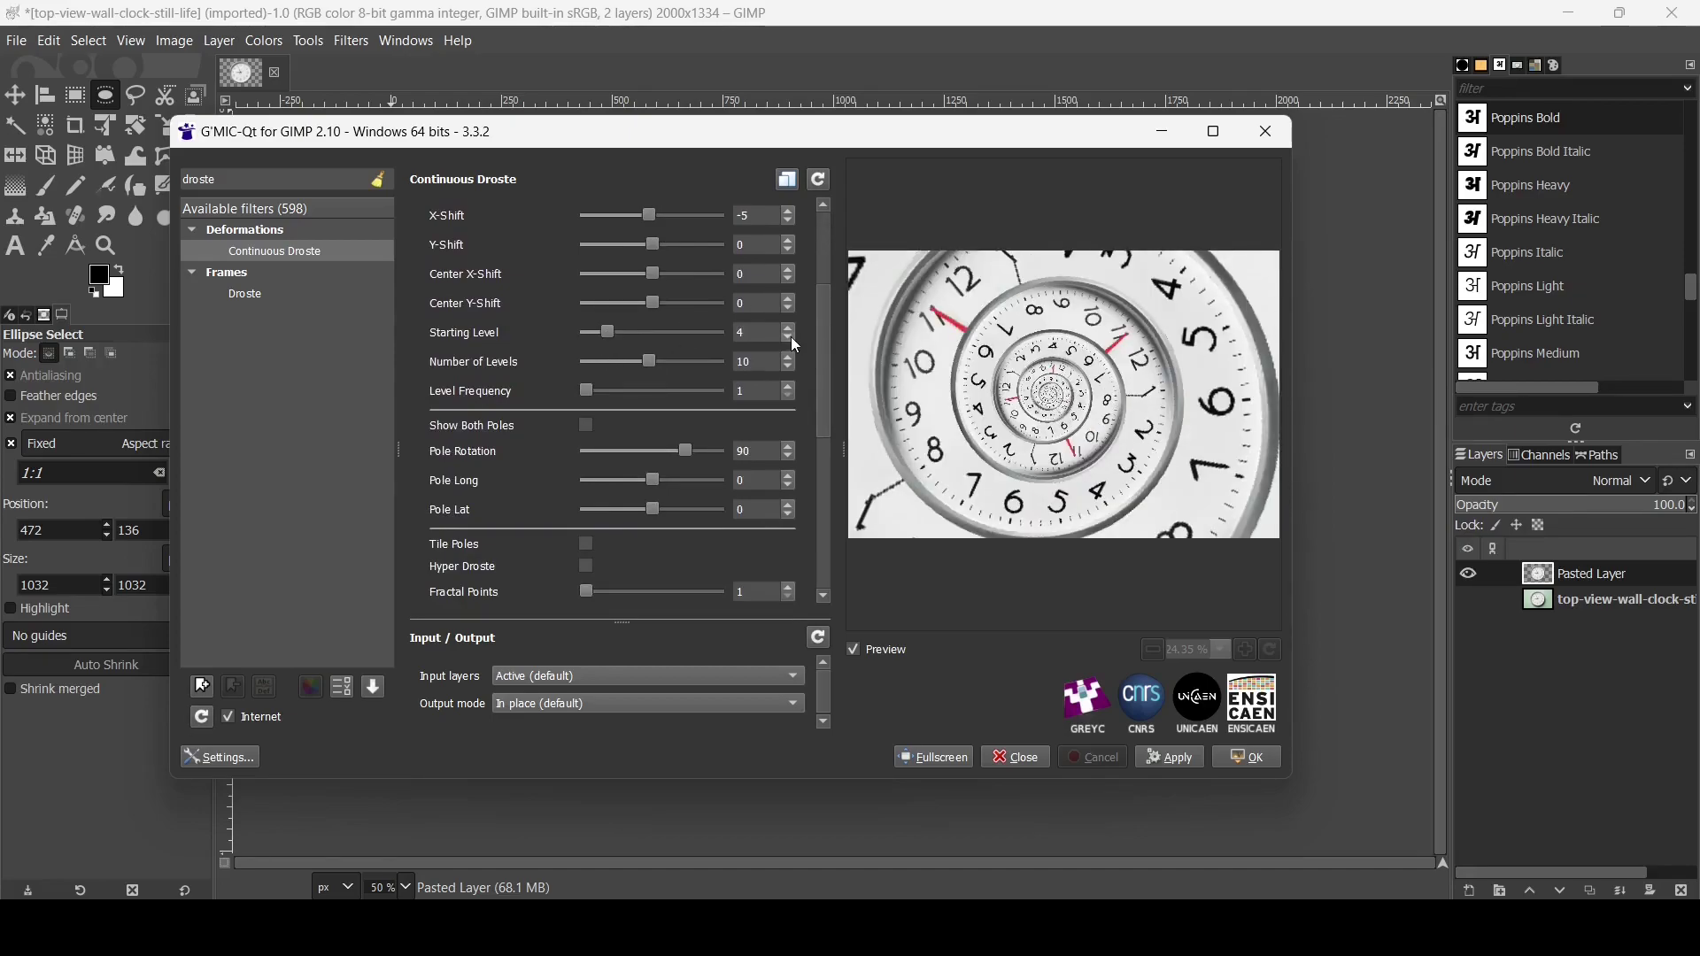
{"action": "left_click_drag", "start_coordinate": [595, 332], "coordinate": [577, 327]}
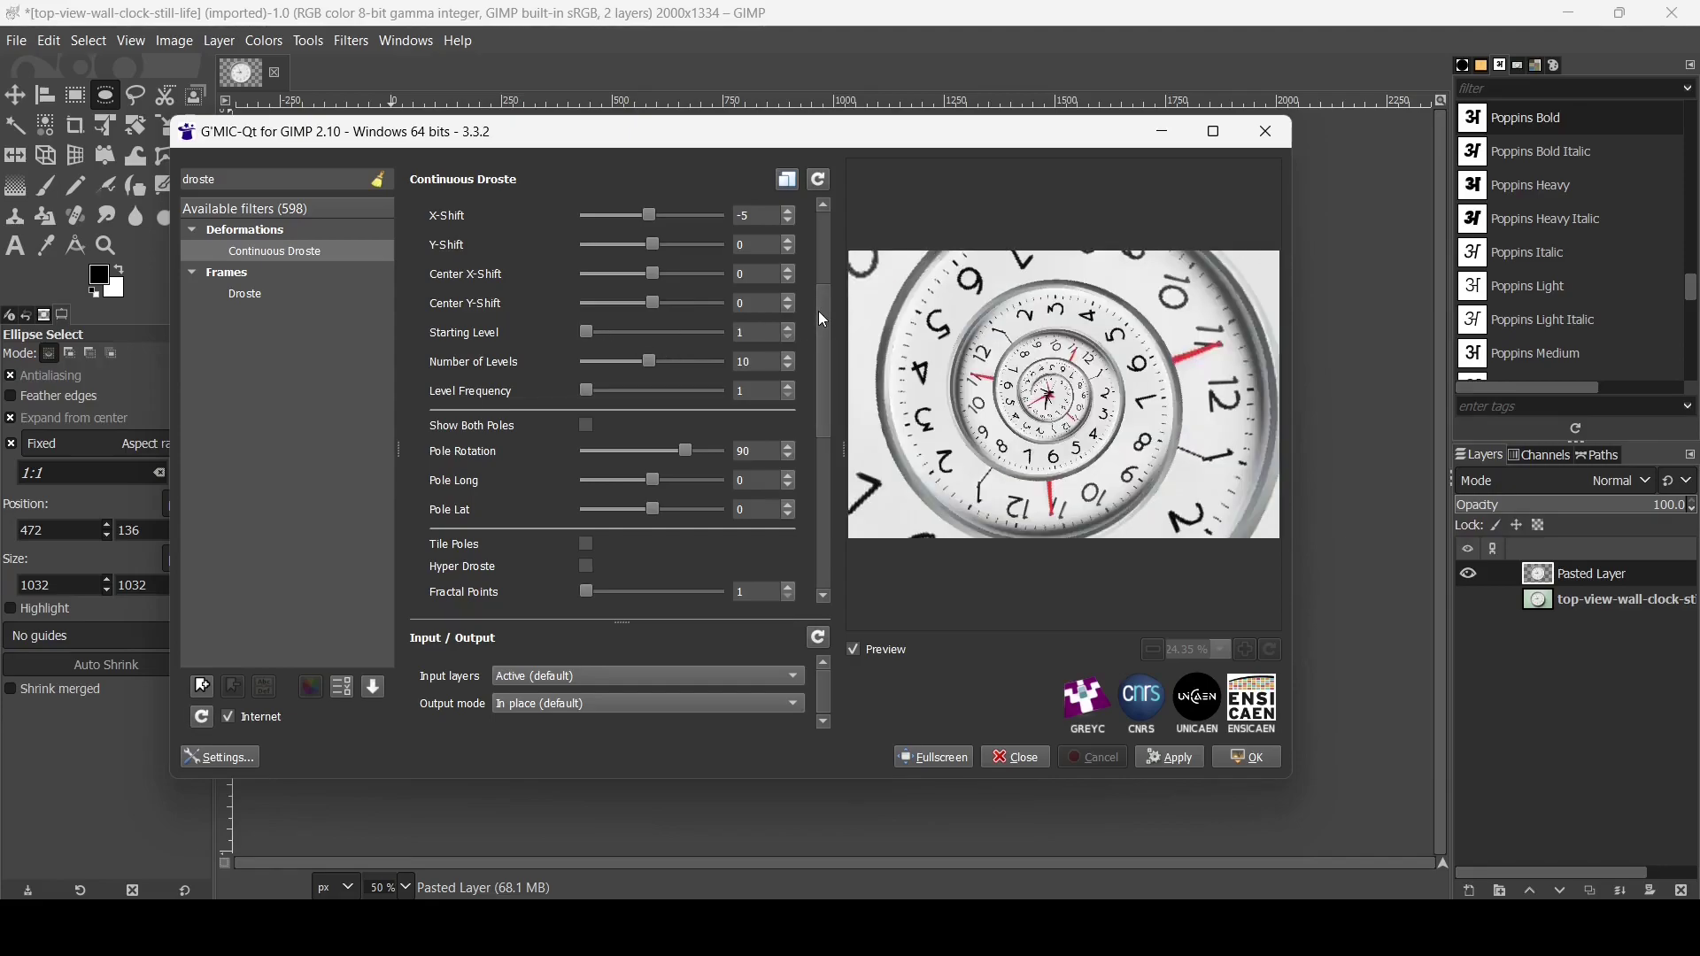
{"action": "left_click_drag", "start_coordinate": [820, 315], "coordinate": [820, 392]}
{"action": "scroll", "coordinate": [608, 343], "scroll_direction": "down", "scroll_amount": 1}
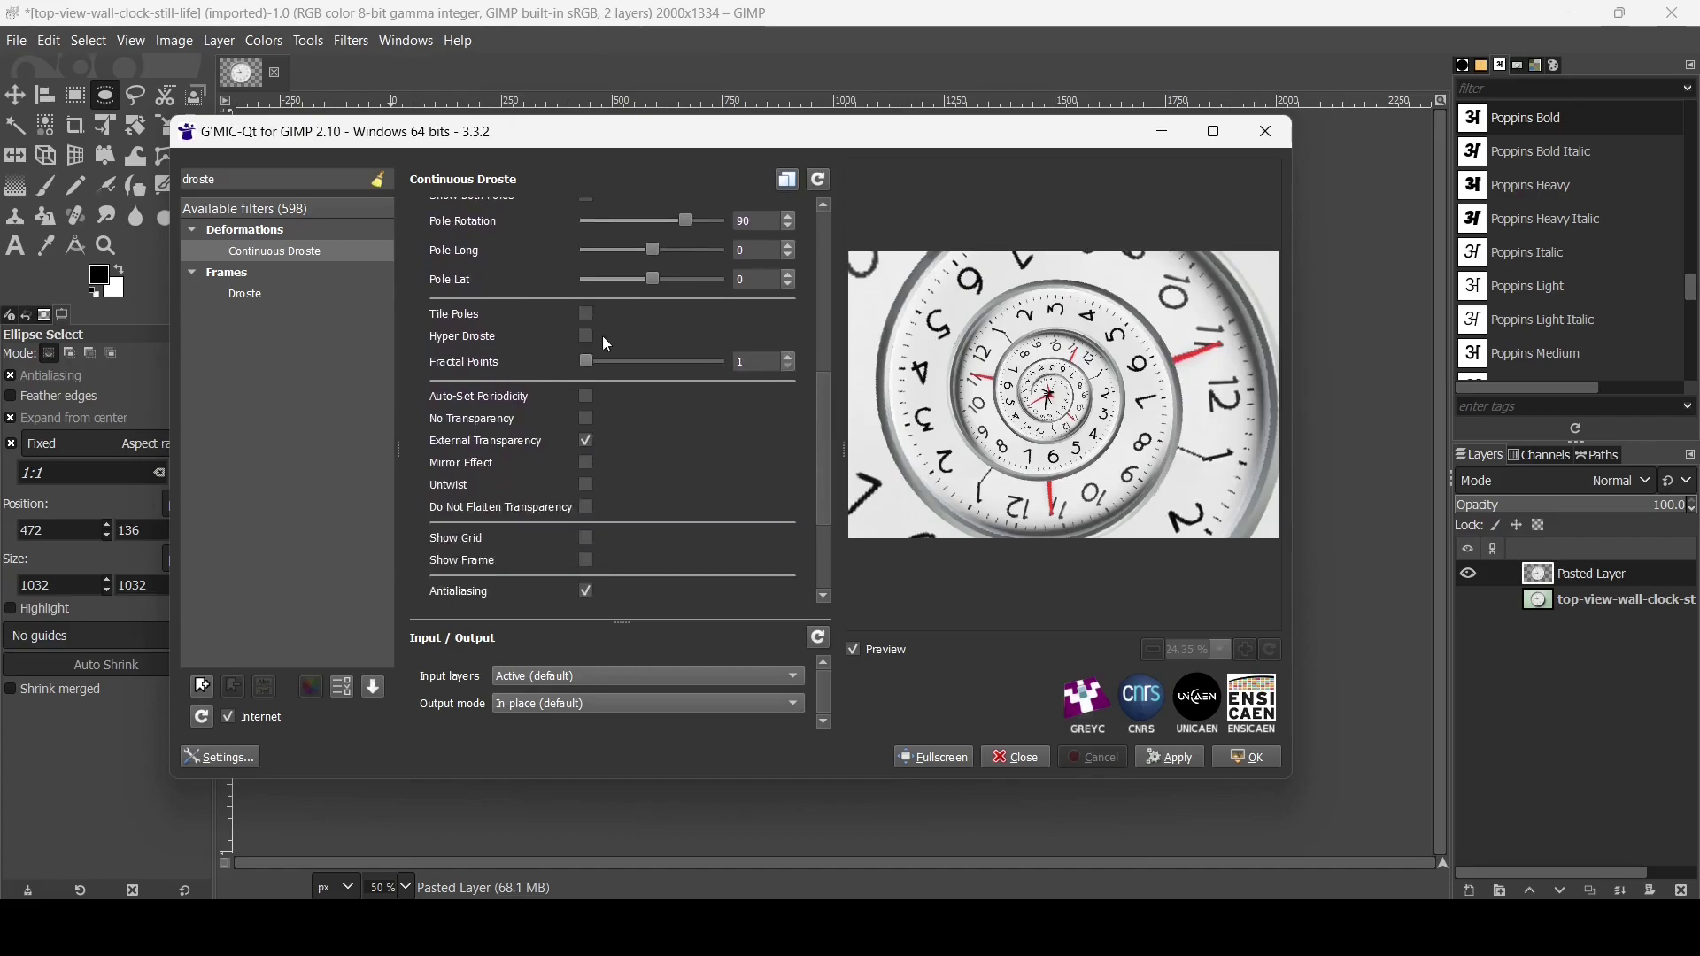
{"action": "left_click", "coordinate": [587, 336]}
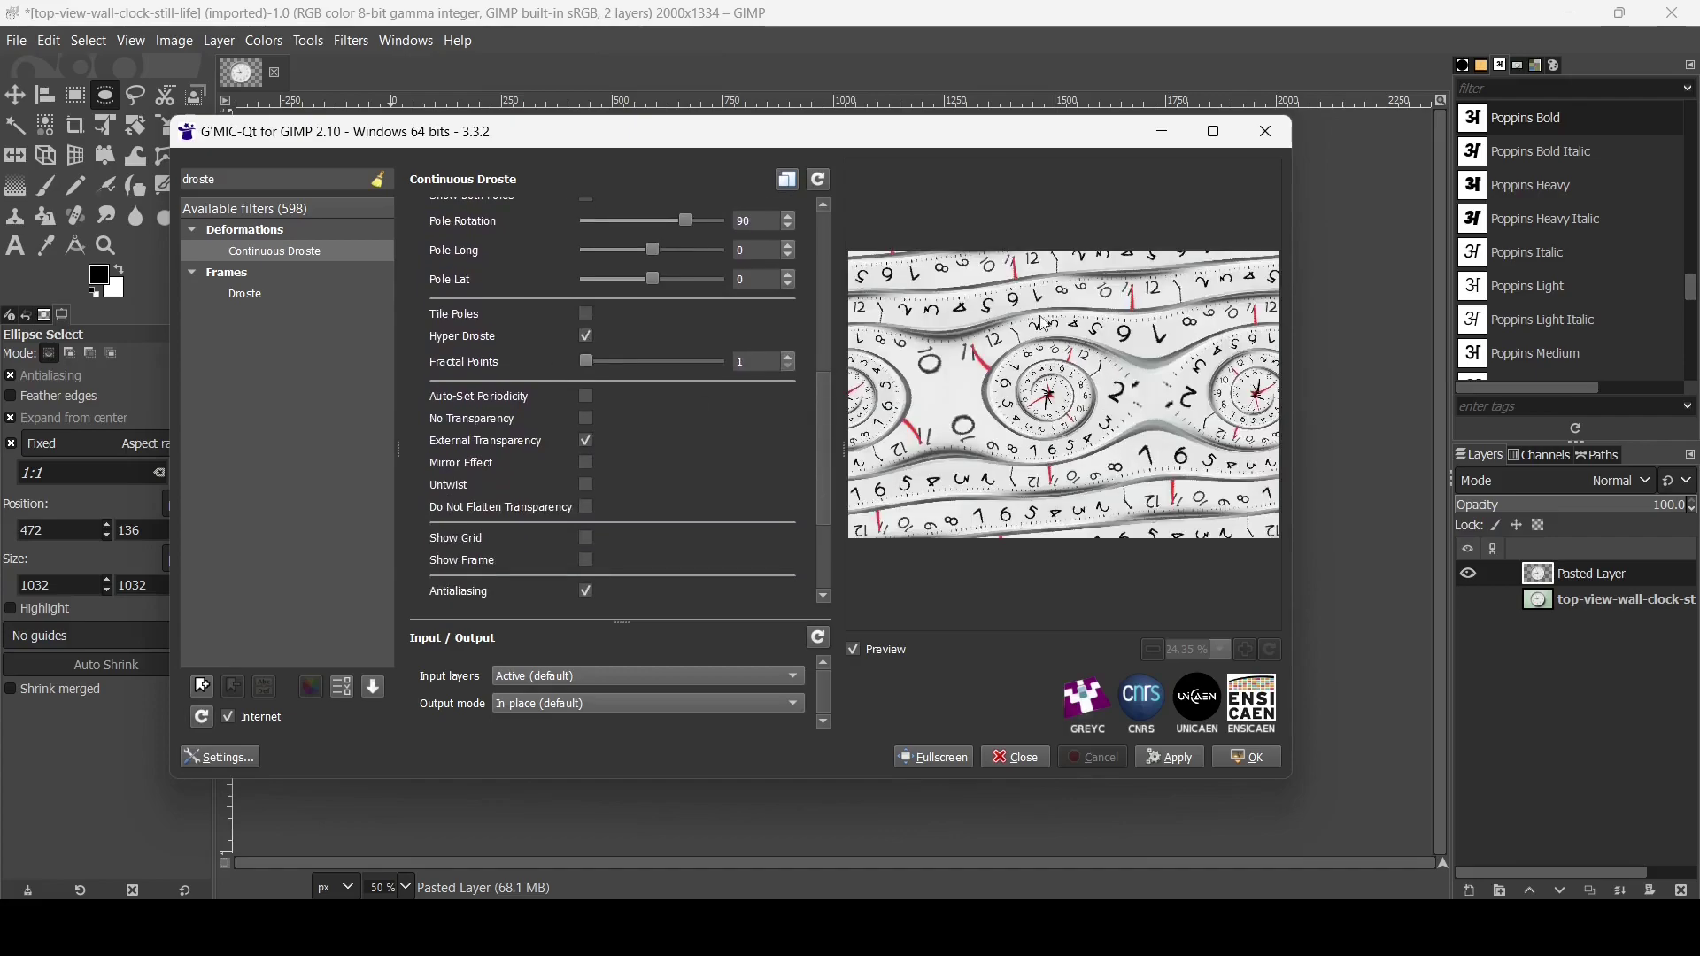
{"action": "left_click", "coordinate": [586, 337]}
{"action": "left_click", "coordinate": [588, 314]}
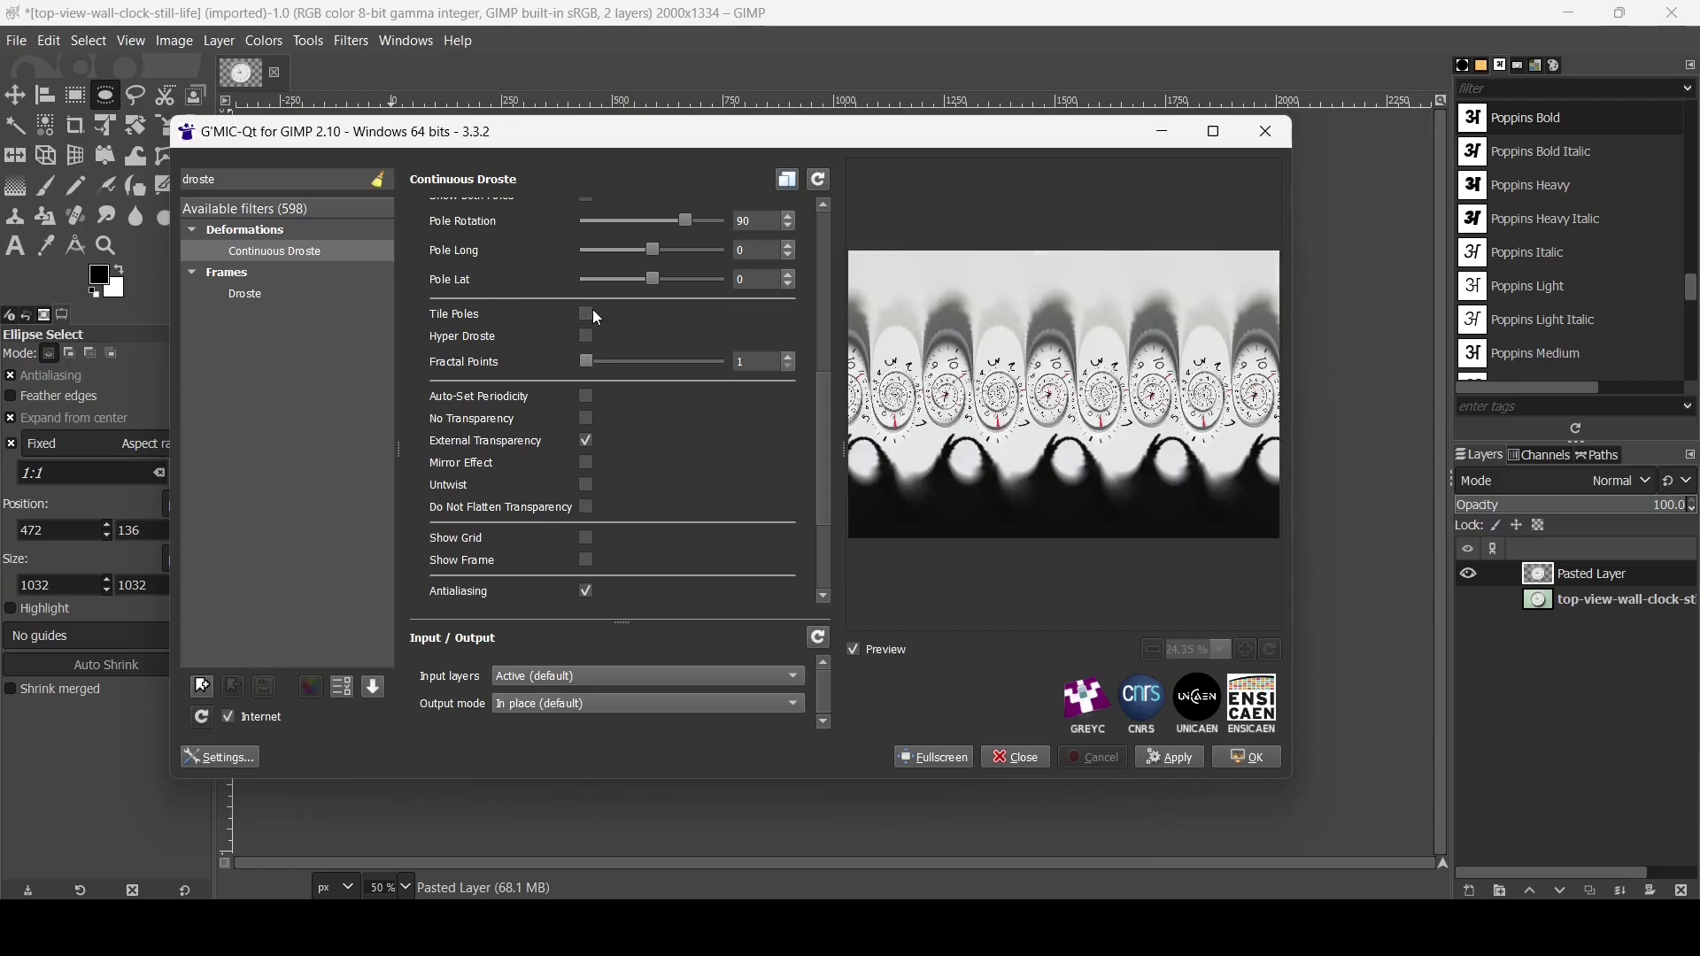
{"action": "left_click", "coordinate": [589, 338]}
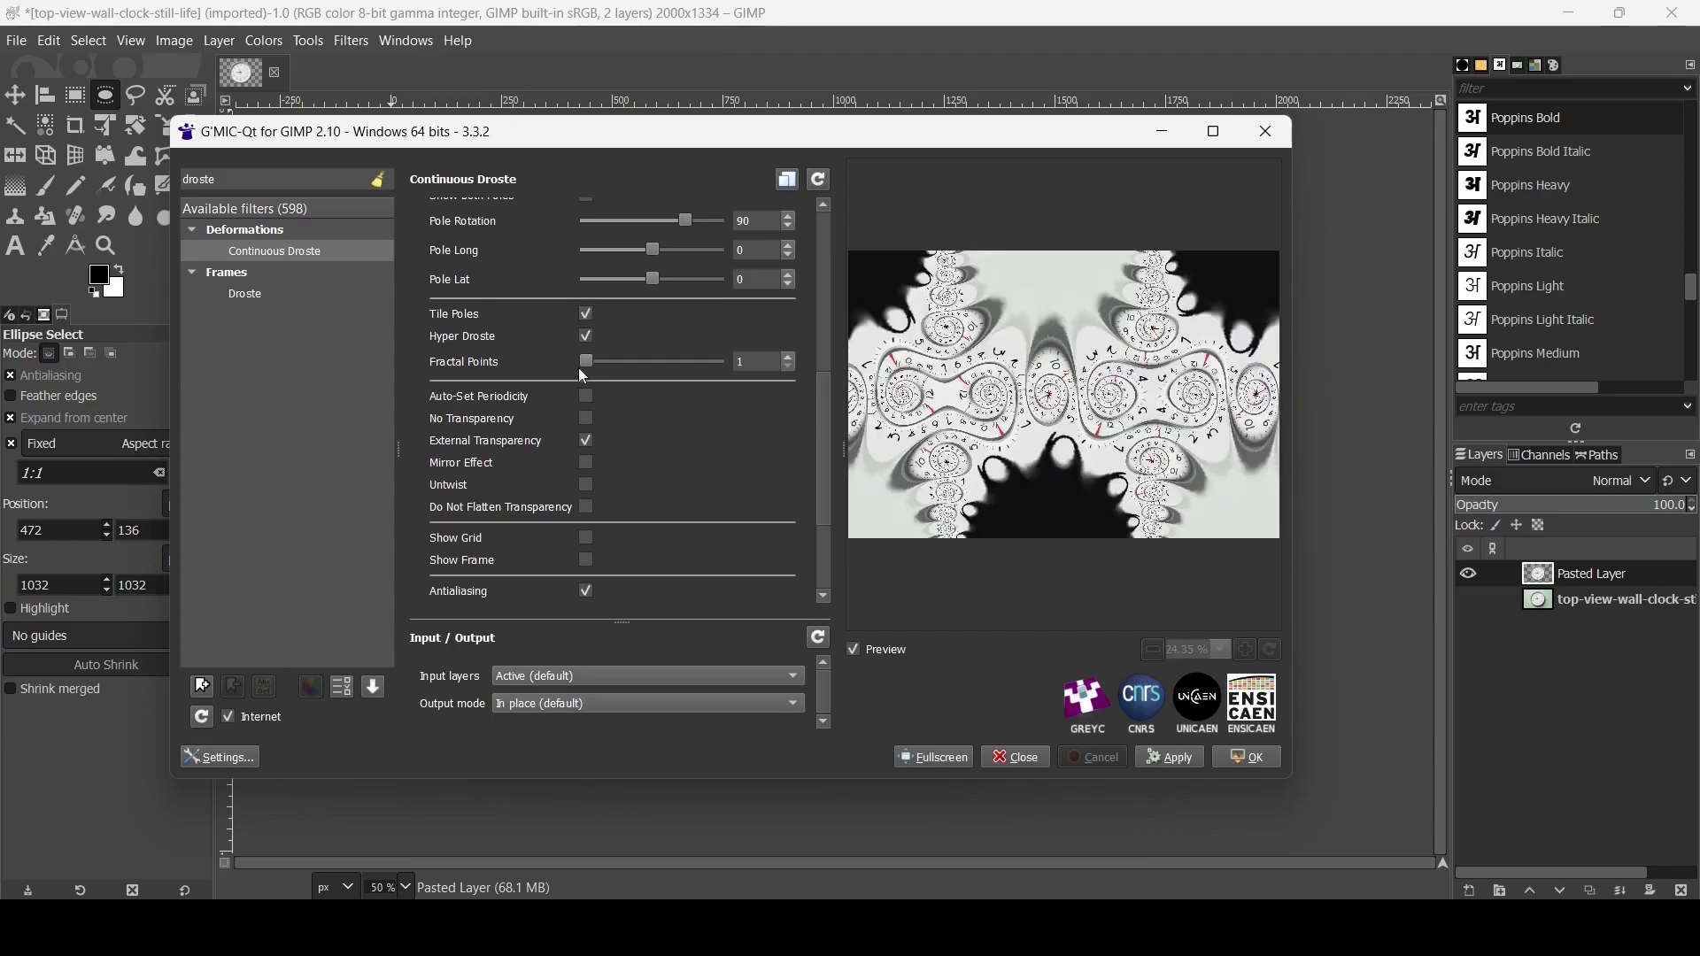
{"action": "mouse_move", "coordinate": [585, 361]}
{"action": "left_mouse_down"}
{"action": "mouse_move", "coordinate": [657, 359]}
{"action": "mouse_move", "coordinate": [577, 354]}
{"action": "left_mouse_up"}
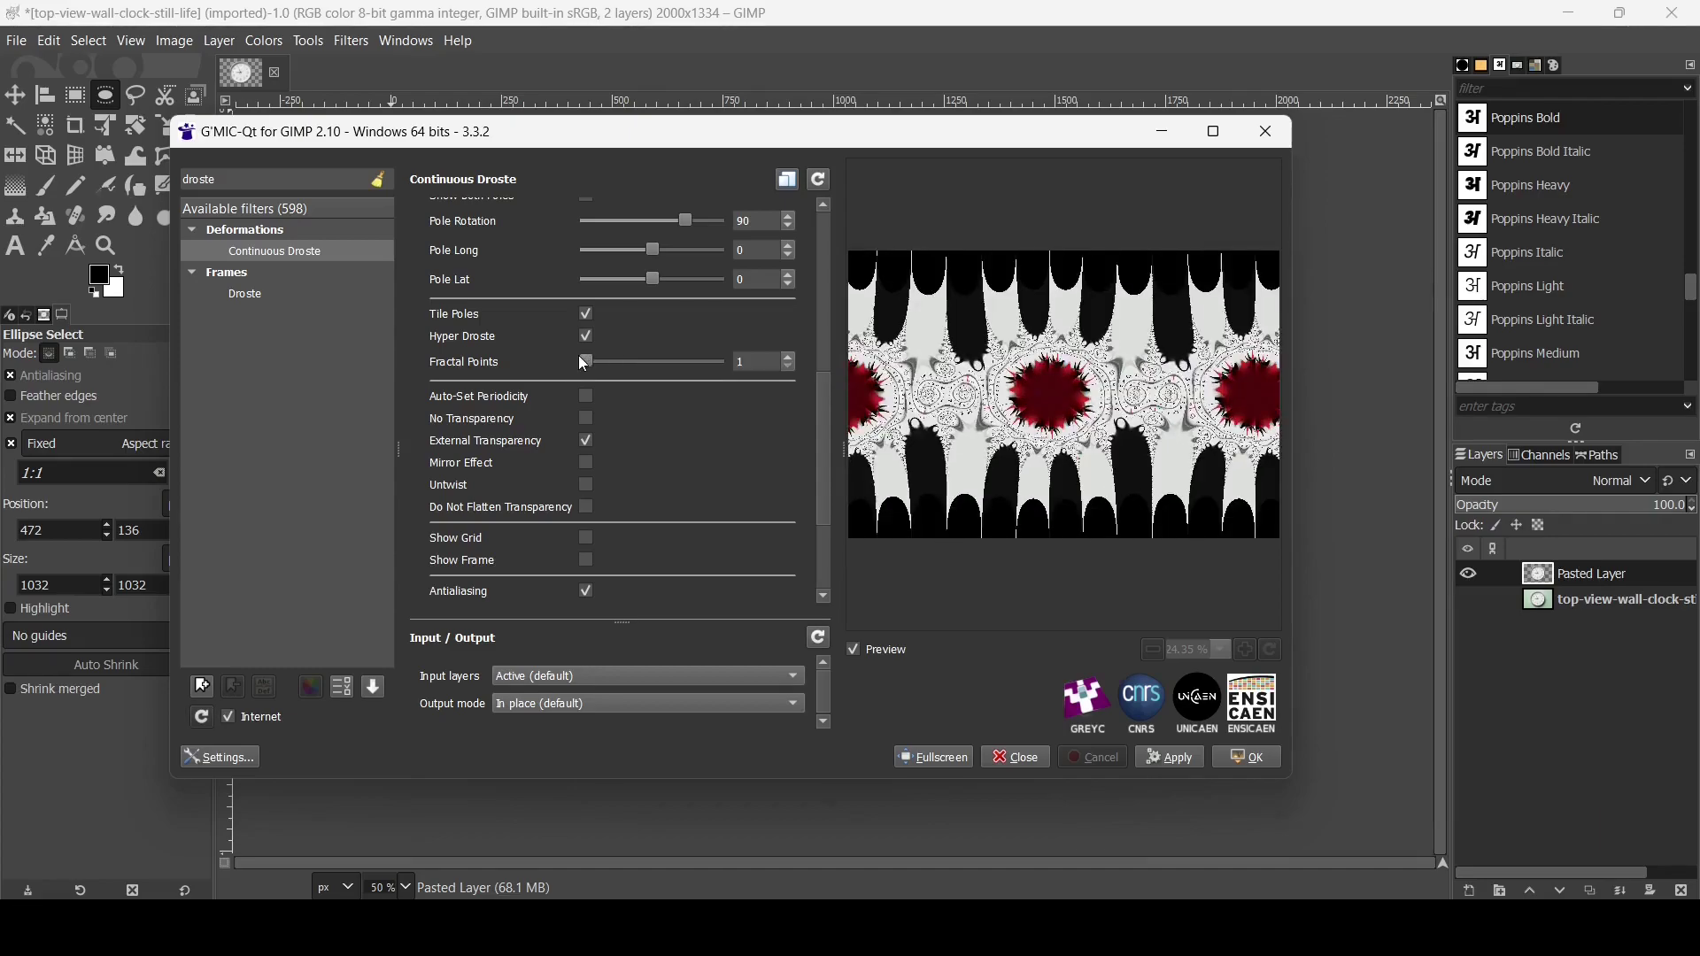
{"action": "scroll", "coordinate": [828, 393], "scroll_direction": "down", "scroll_amount": 1}
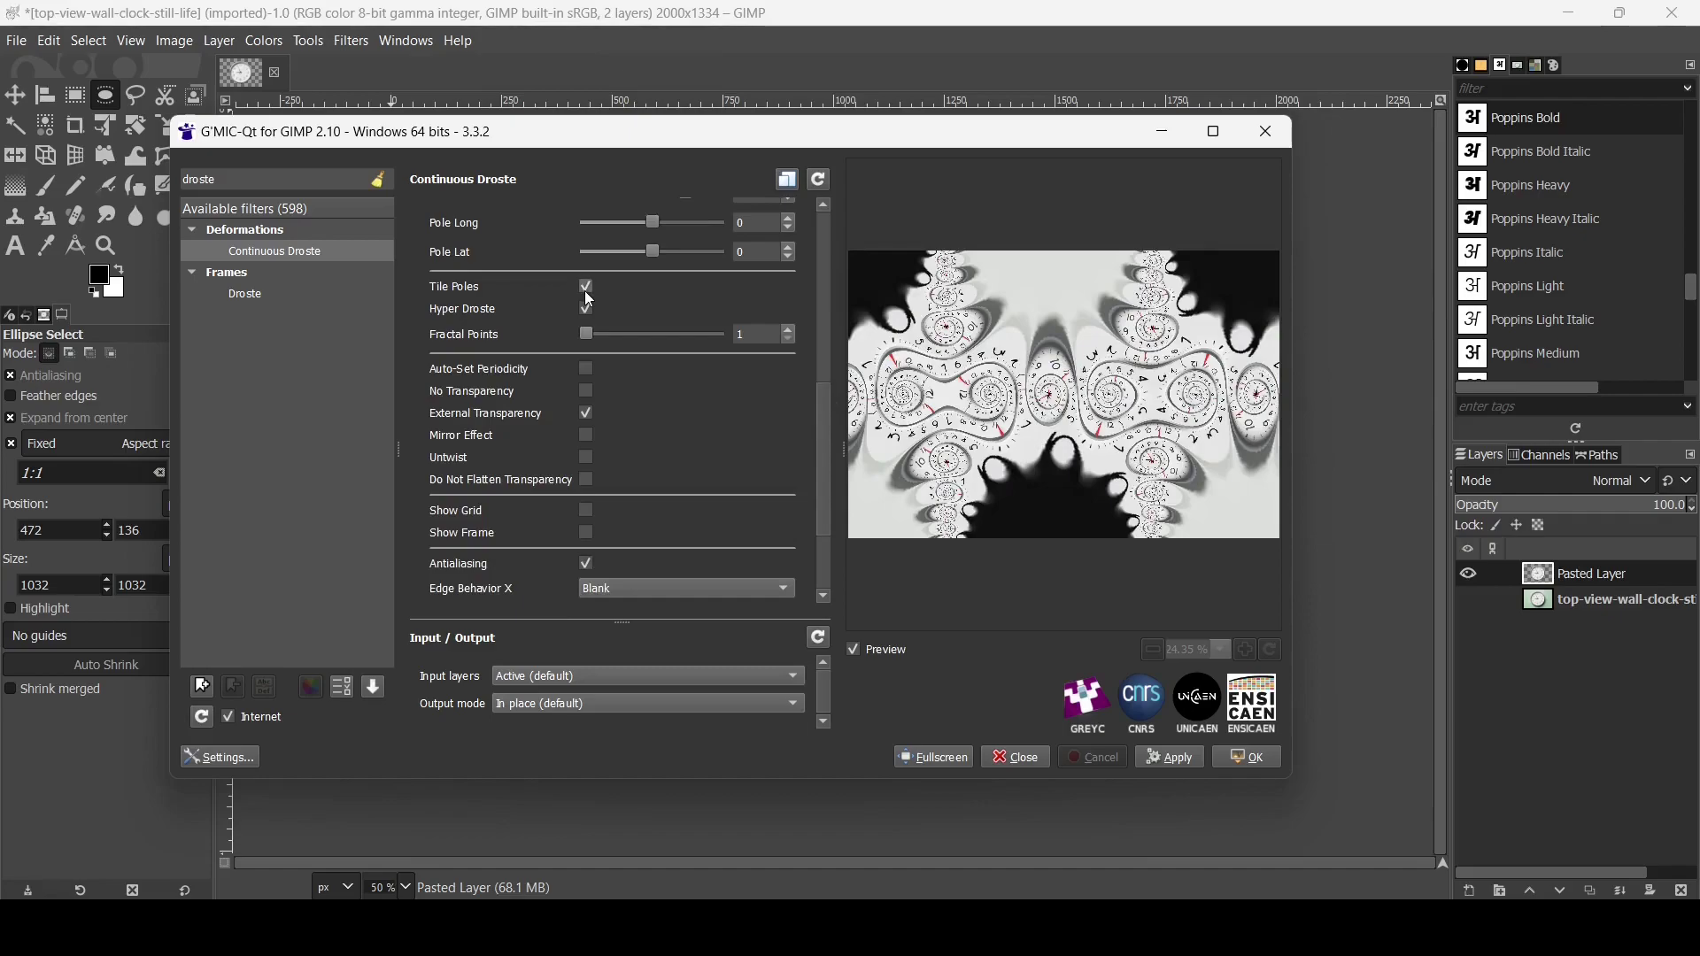
{"action": "left_click", "coordinate": [586, 288]}
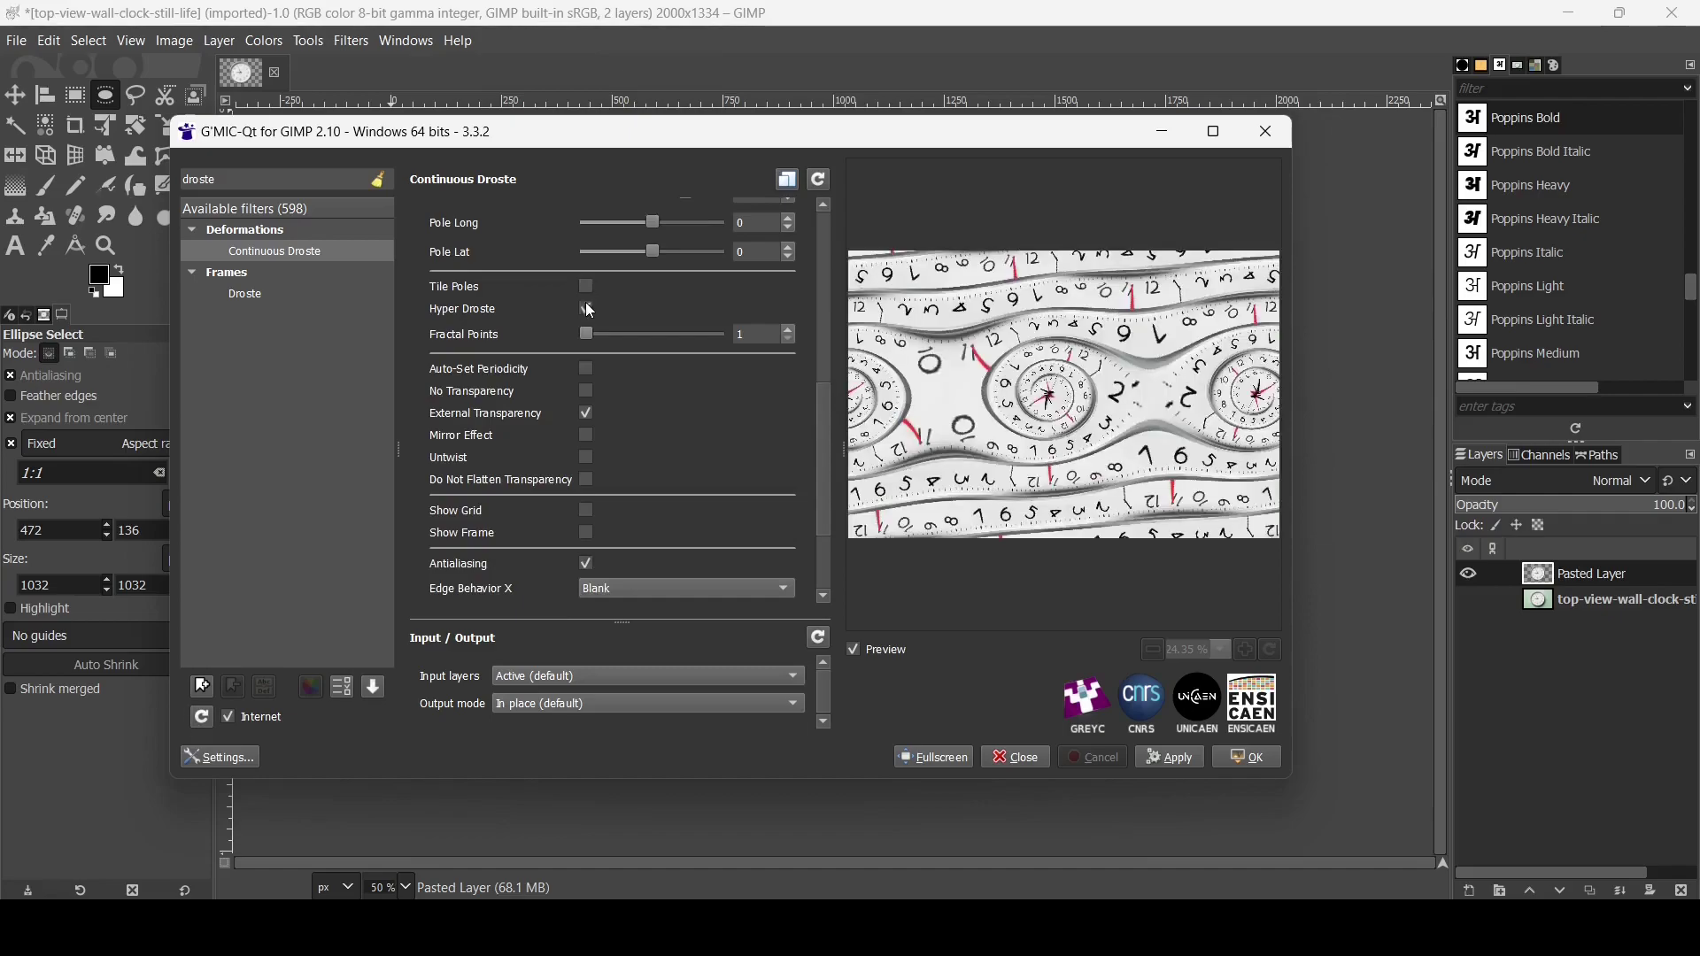
{"action": "left_click", "coordinate": [583, 391]}
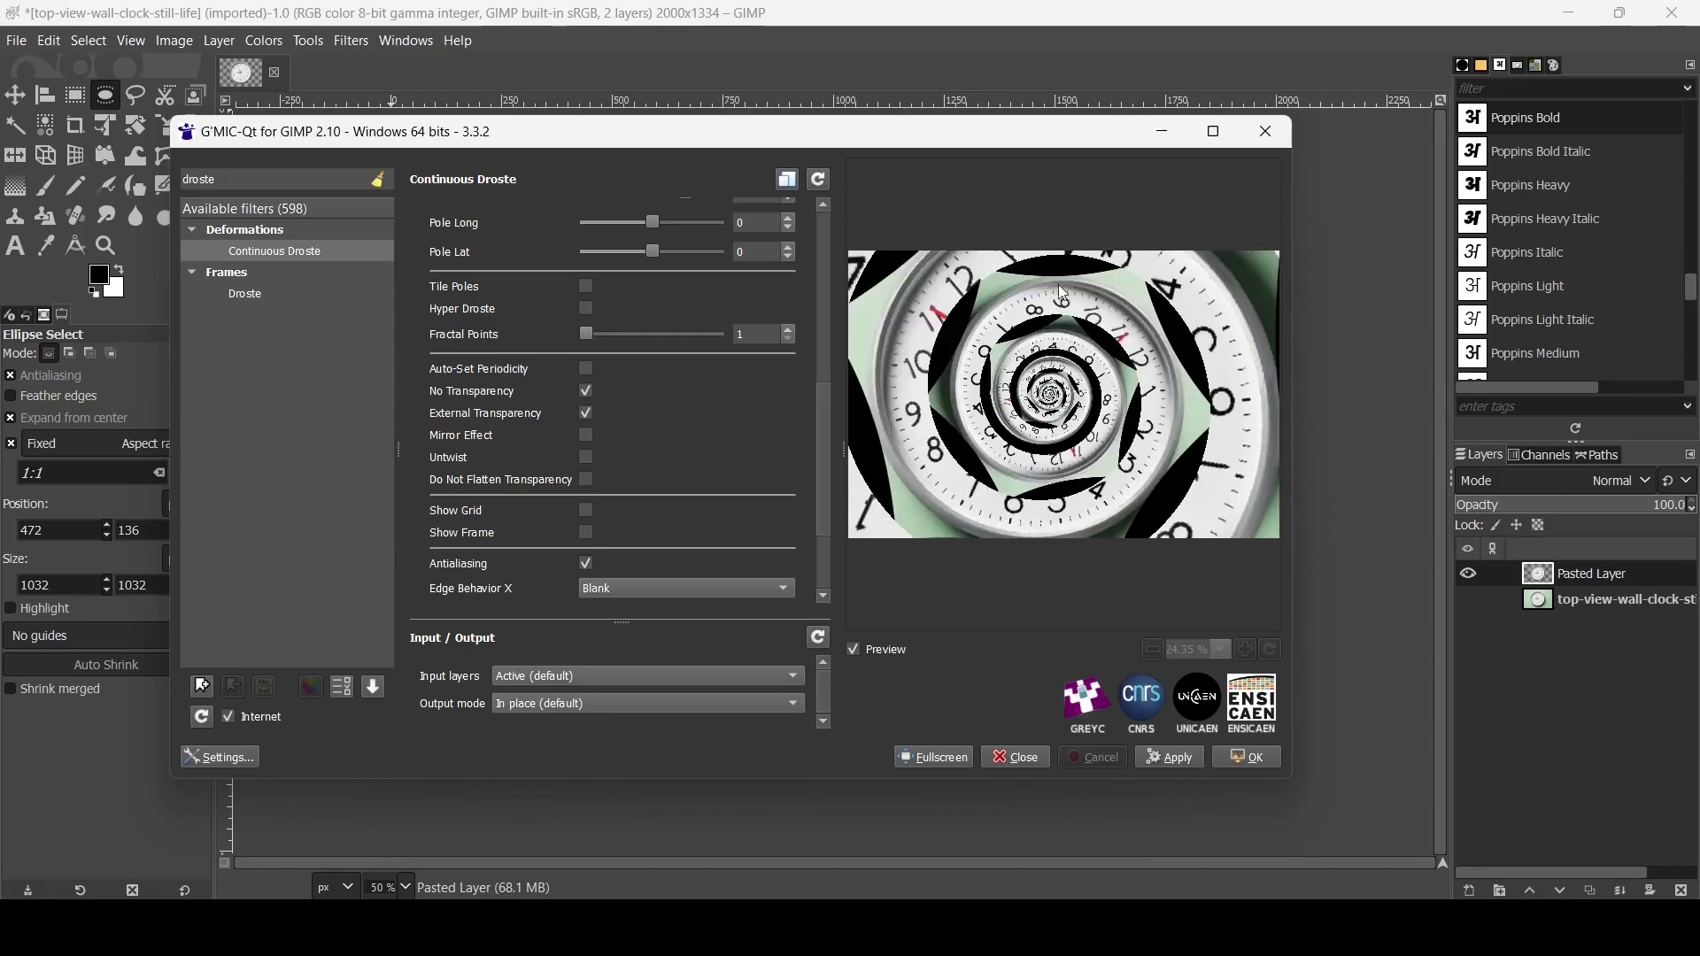
{"action": "left_click", "coordinate": [587, 394]}
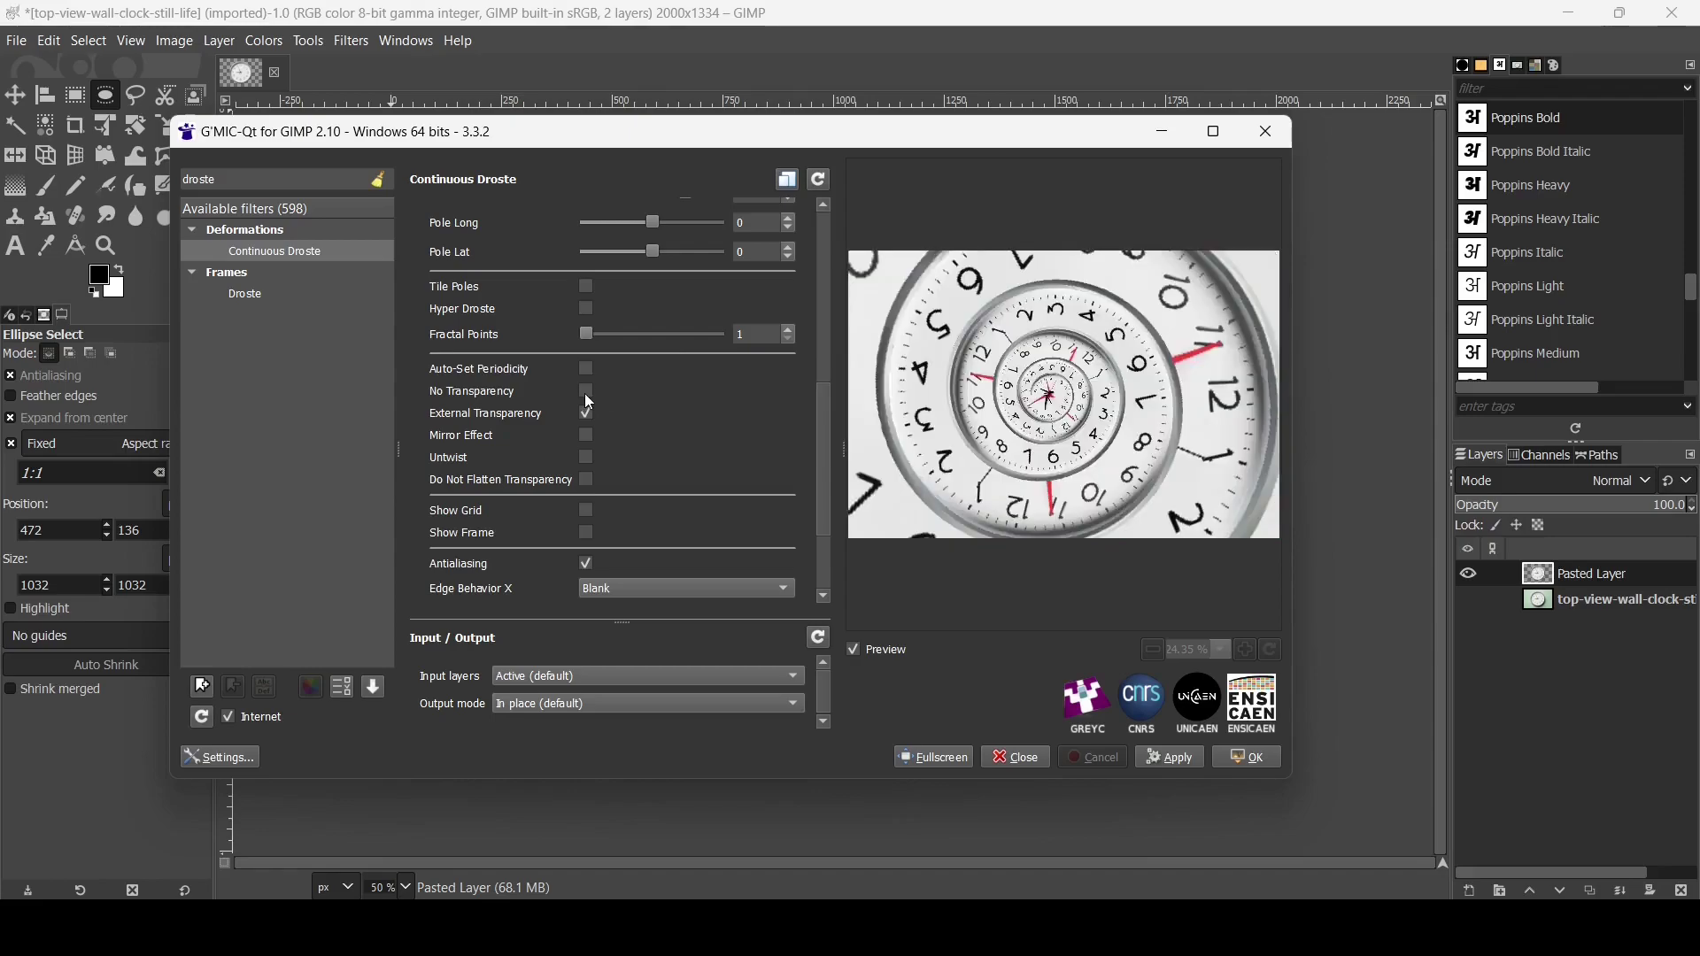
{"action": "left_click", "coordinate": [587, 512]}
{"action": "left_click", "coordinate": [587, 512]}
{"action": "scroll", "coordinate": [719, 502], "scroll_direction": "down", "scroll_amount": 3}
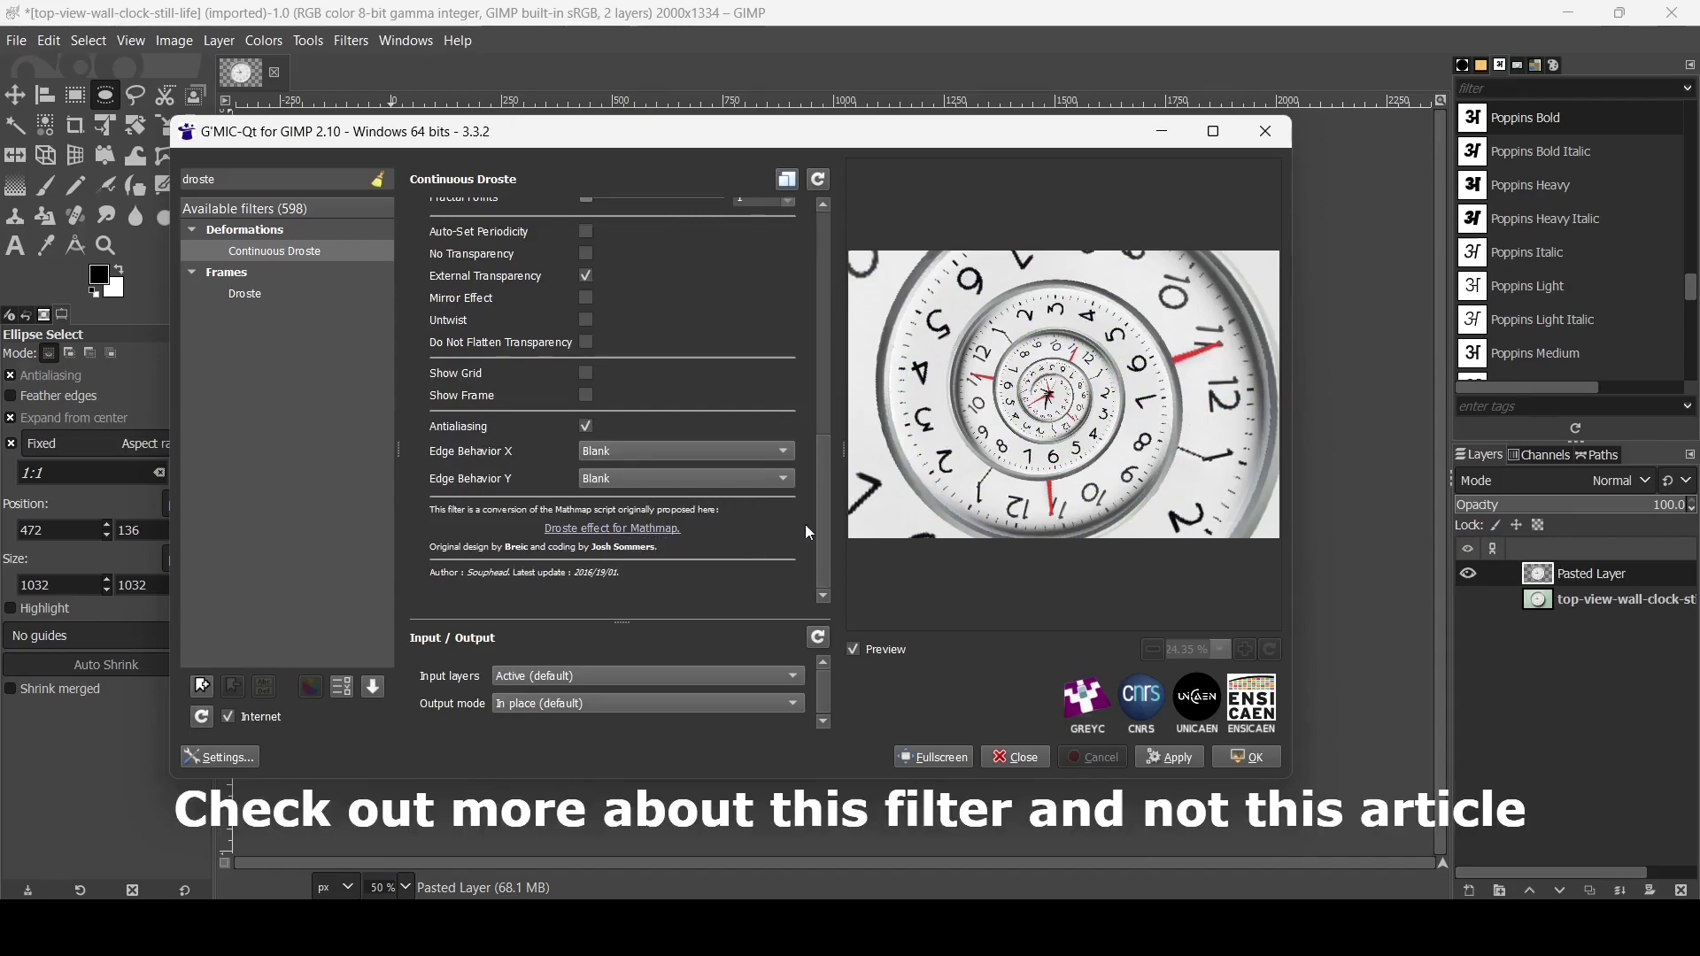
{"action": "left_click_drag", "start_coordinate": [821, 529], "coordinate": [864, 244]}
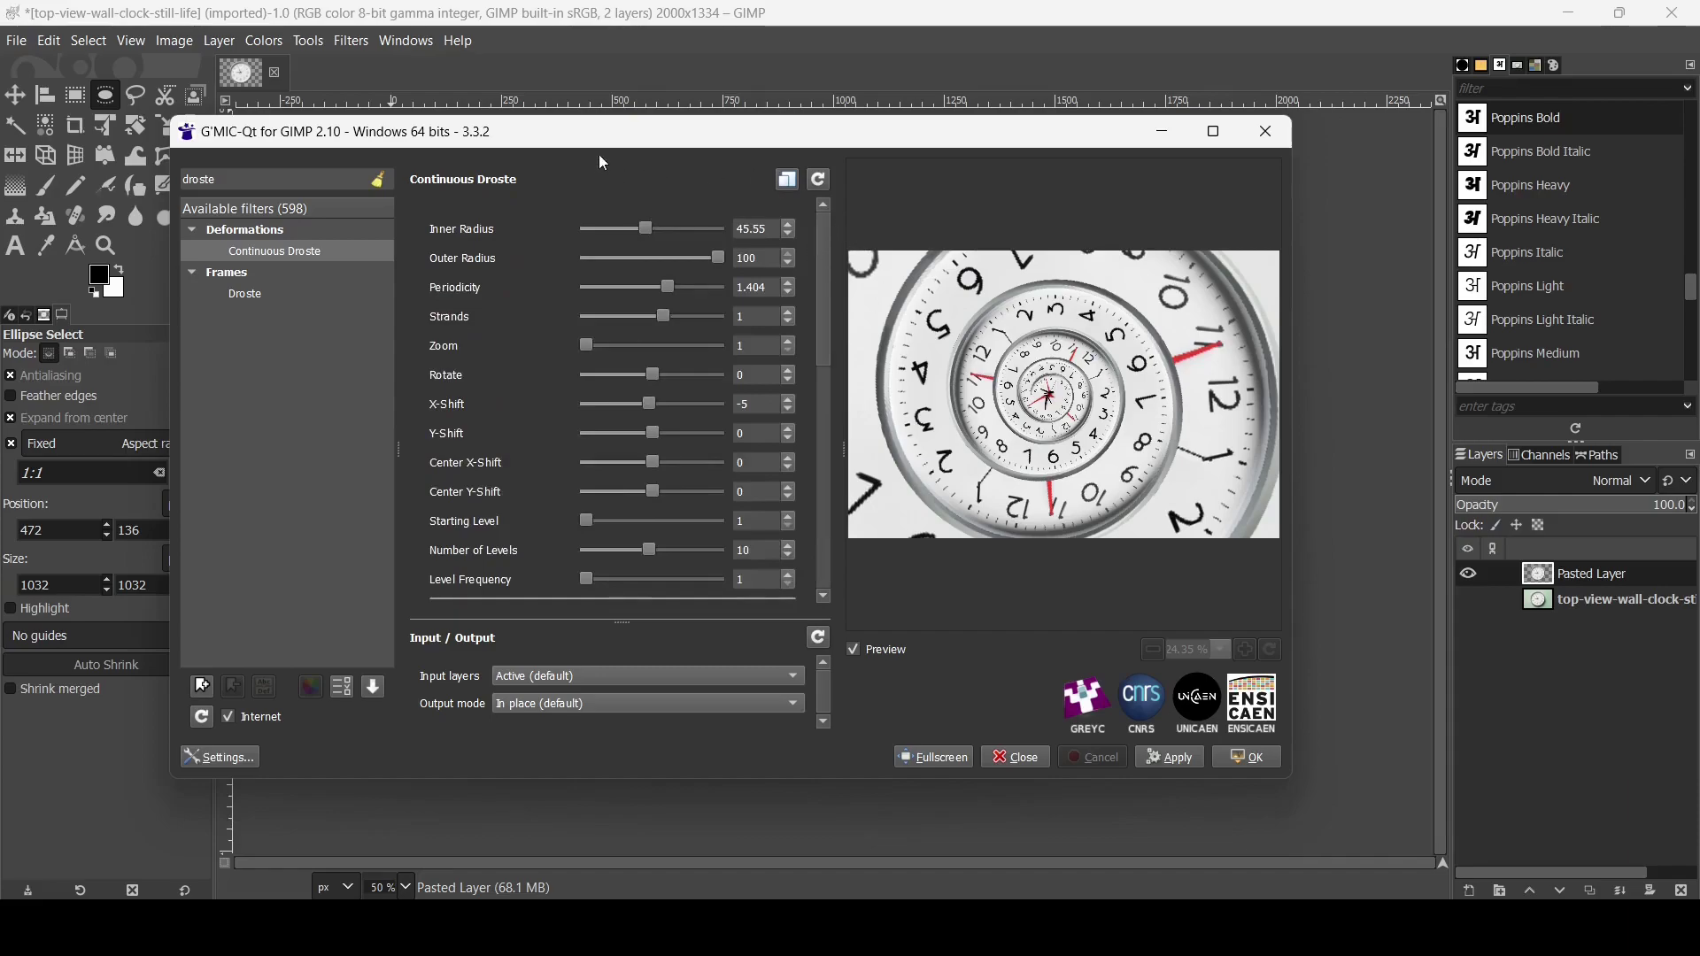
Reset Continuous Droste to defaults, then set Inner Radius 45.55, Periodicity 0.924 and 1 strand.
{"action": "left_click", "coordinate": [812, 179]}
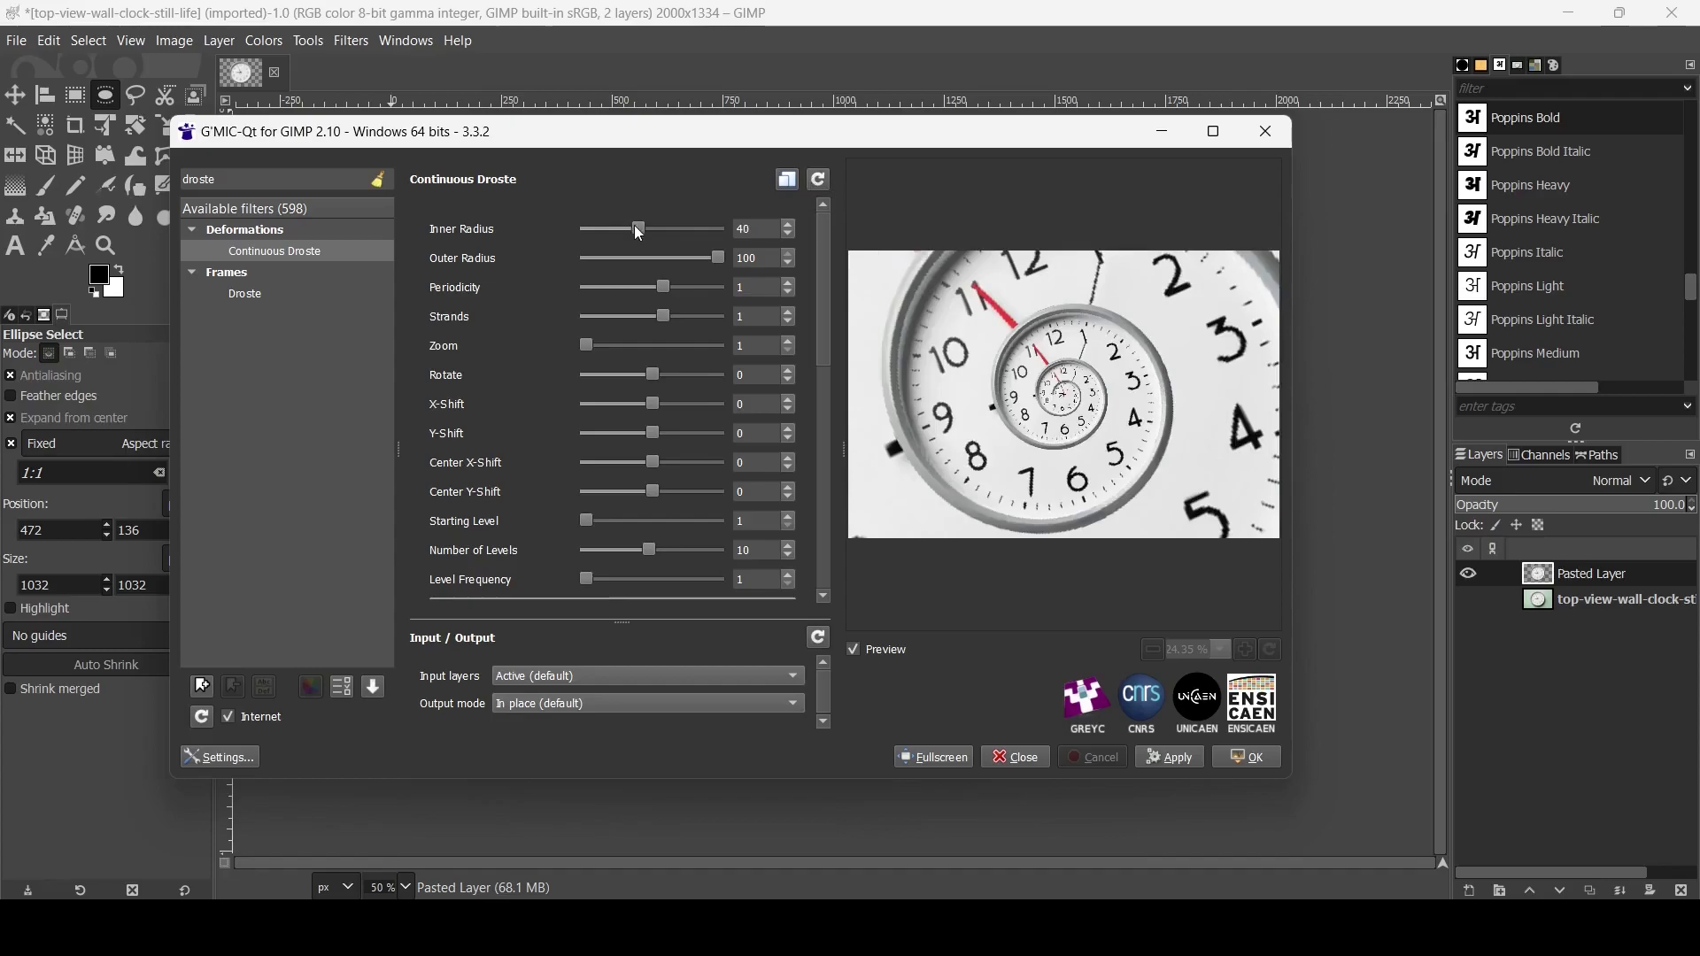
{"action": "left_click_drag", "start_coordinate": [641, 227], "coordinate": [636, 226]}
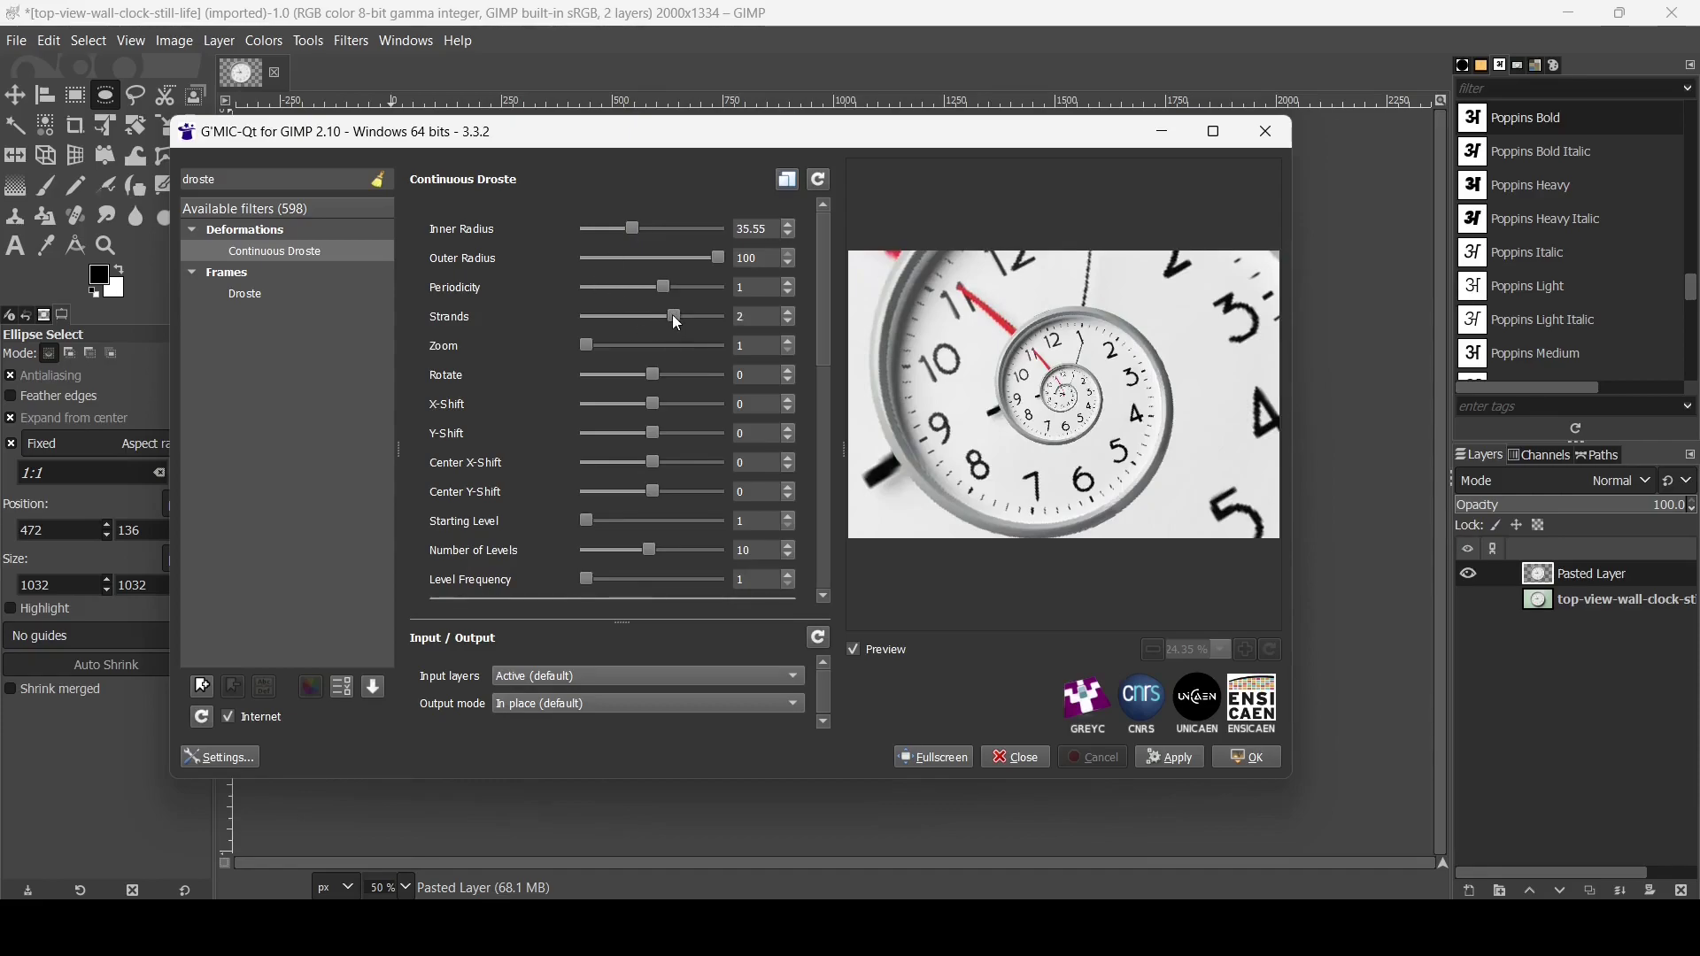
{"action": "mouse_move", "coordinate": [673, 315]}
{"action": "left_mouse_down"}
{"action": "mouse_move", "coordinate": [690, 315]}
{"action": "mouse_move", "coordinate": [653, 315]}
{"action": "left_mouse_up"}
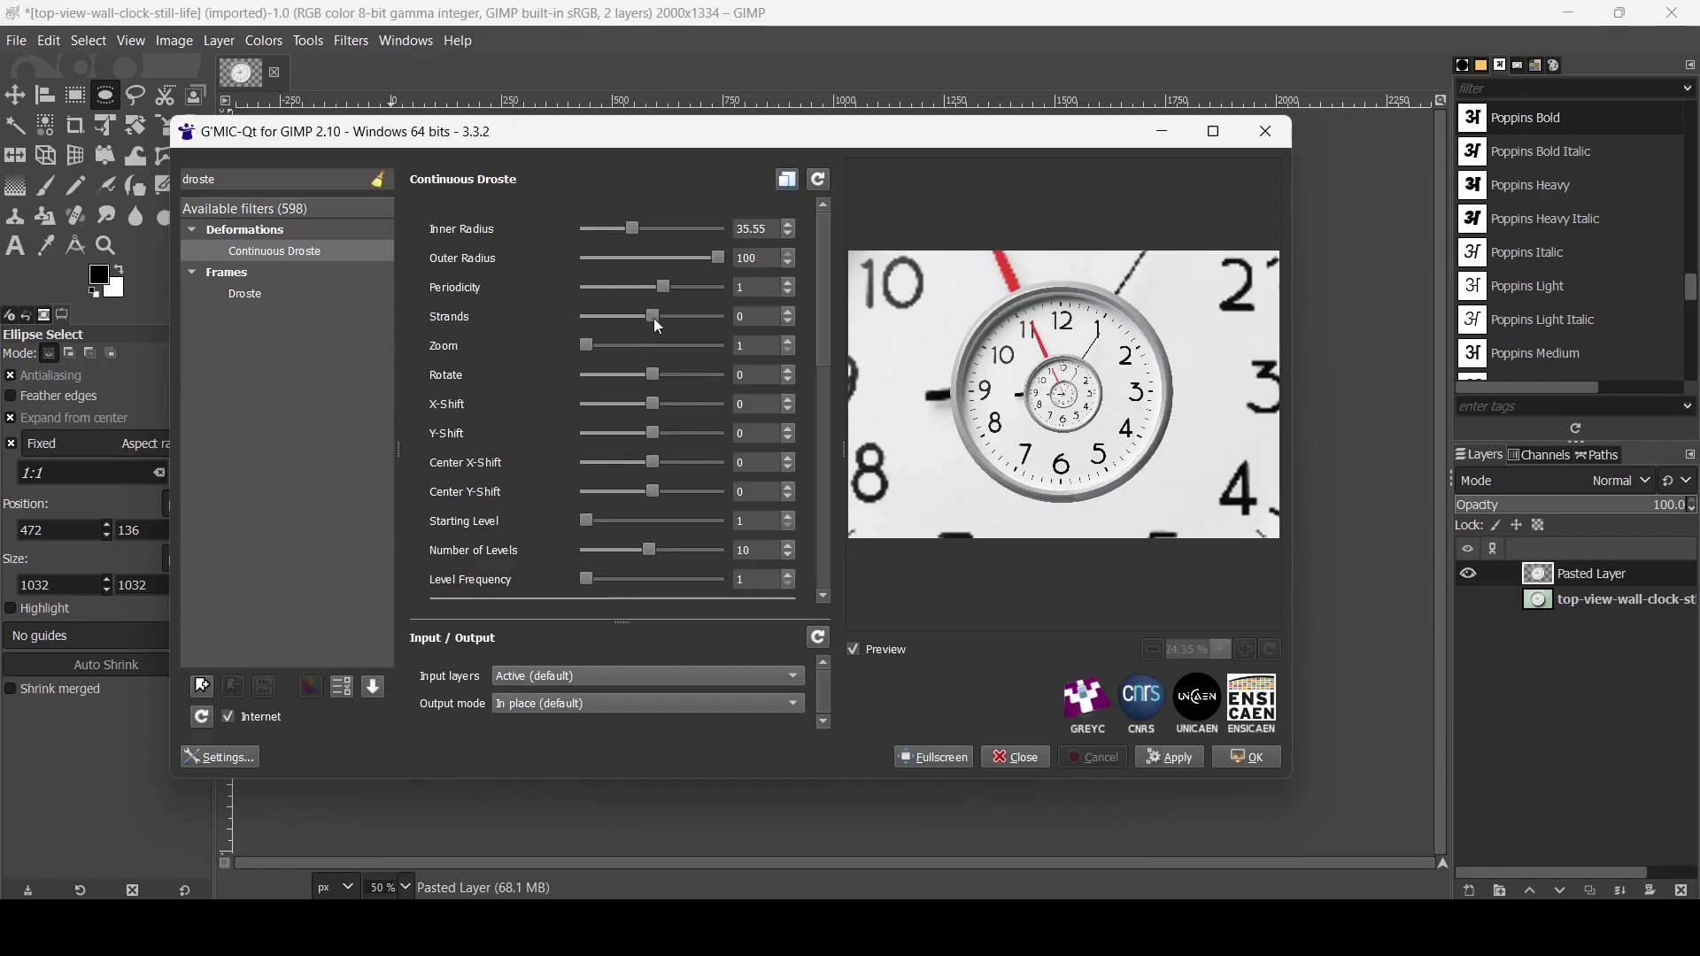
{"action": "left_click_drag", "start_coordinate": [655, 320], "coordinate": [706, 262]}
{"action": "left_click", "coordinate": [690, 229]}
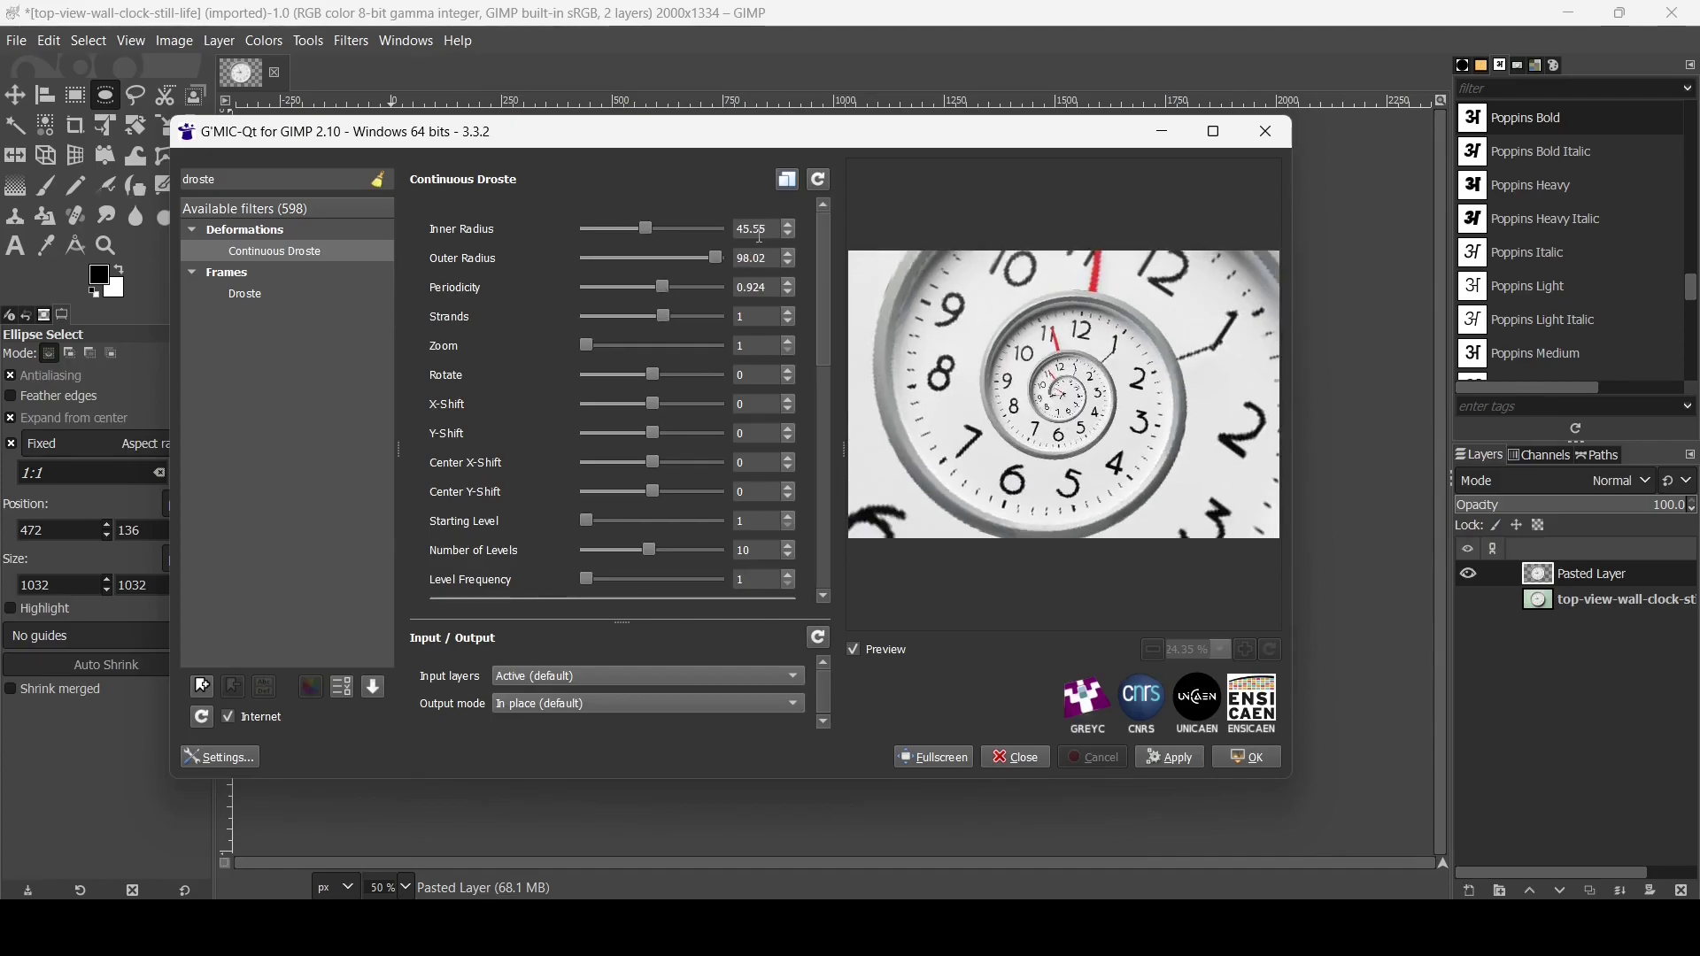
{"action": "left_click", "coordinate": [1248, 758]}
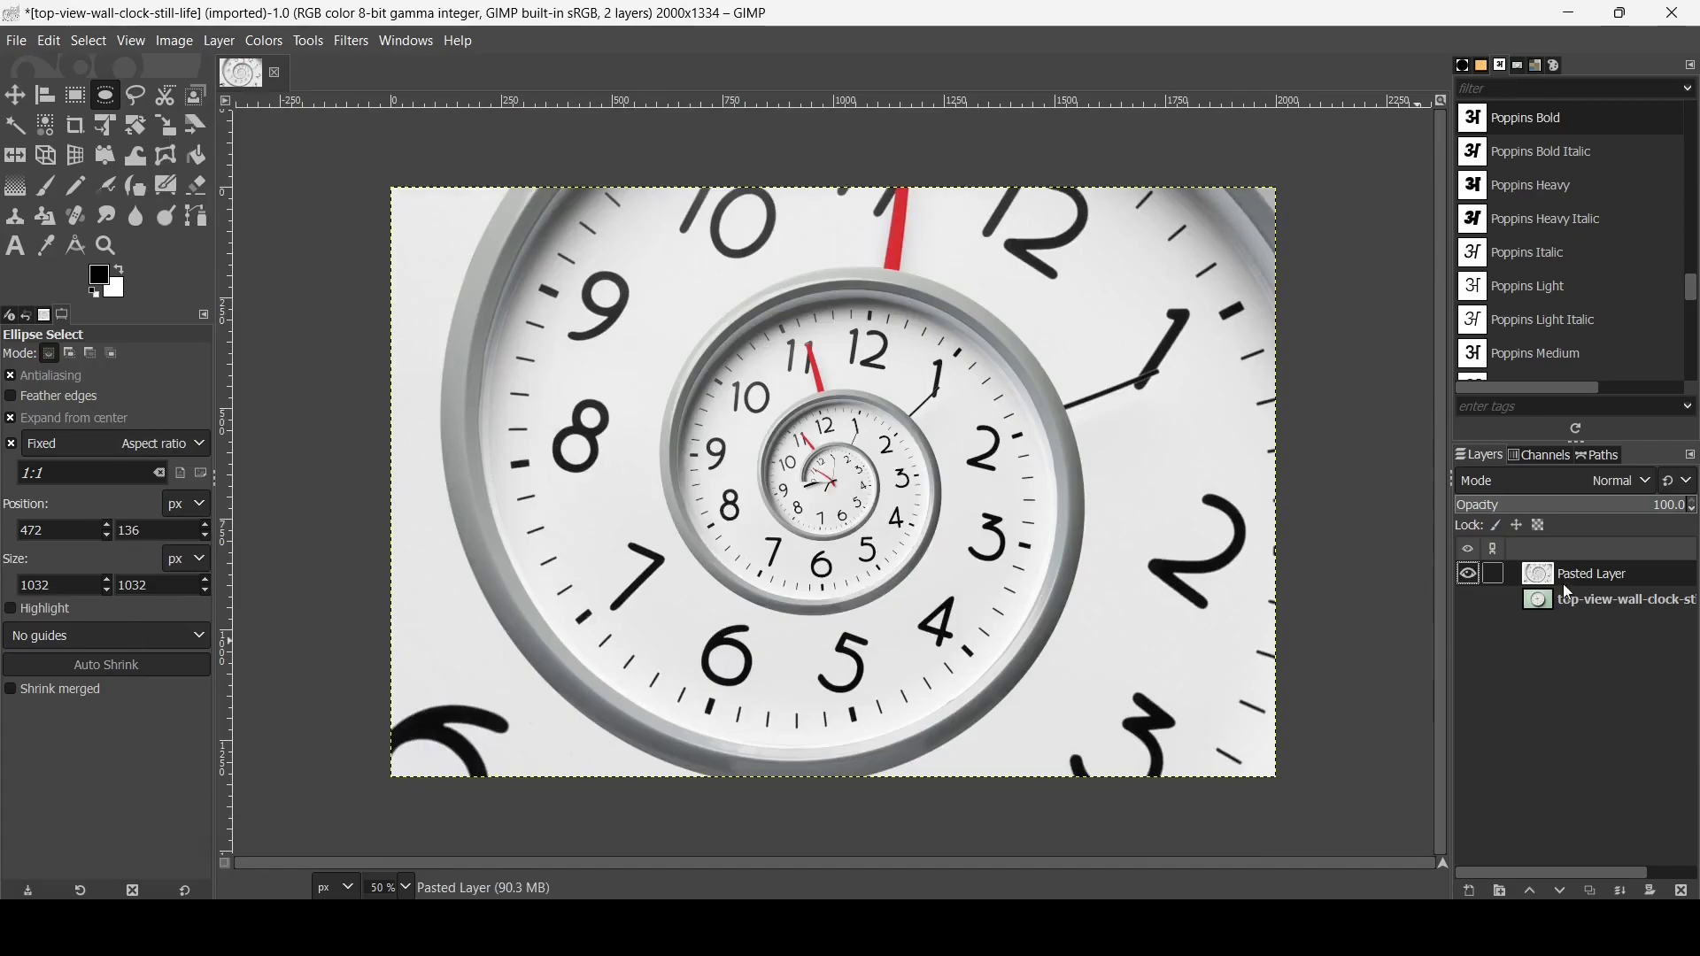
{"action": "left_click", "coordinate": [1469, 601]}
{"action": "left_click", "coordinate": [1469, 575]}
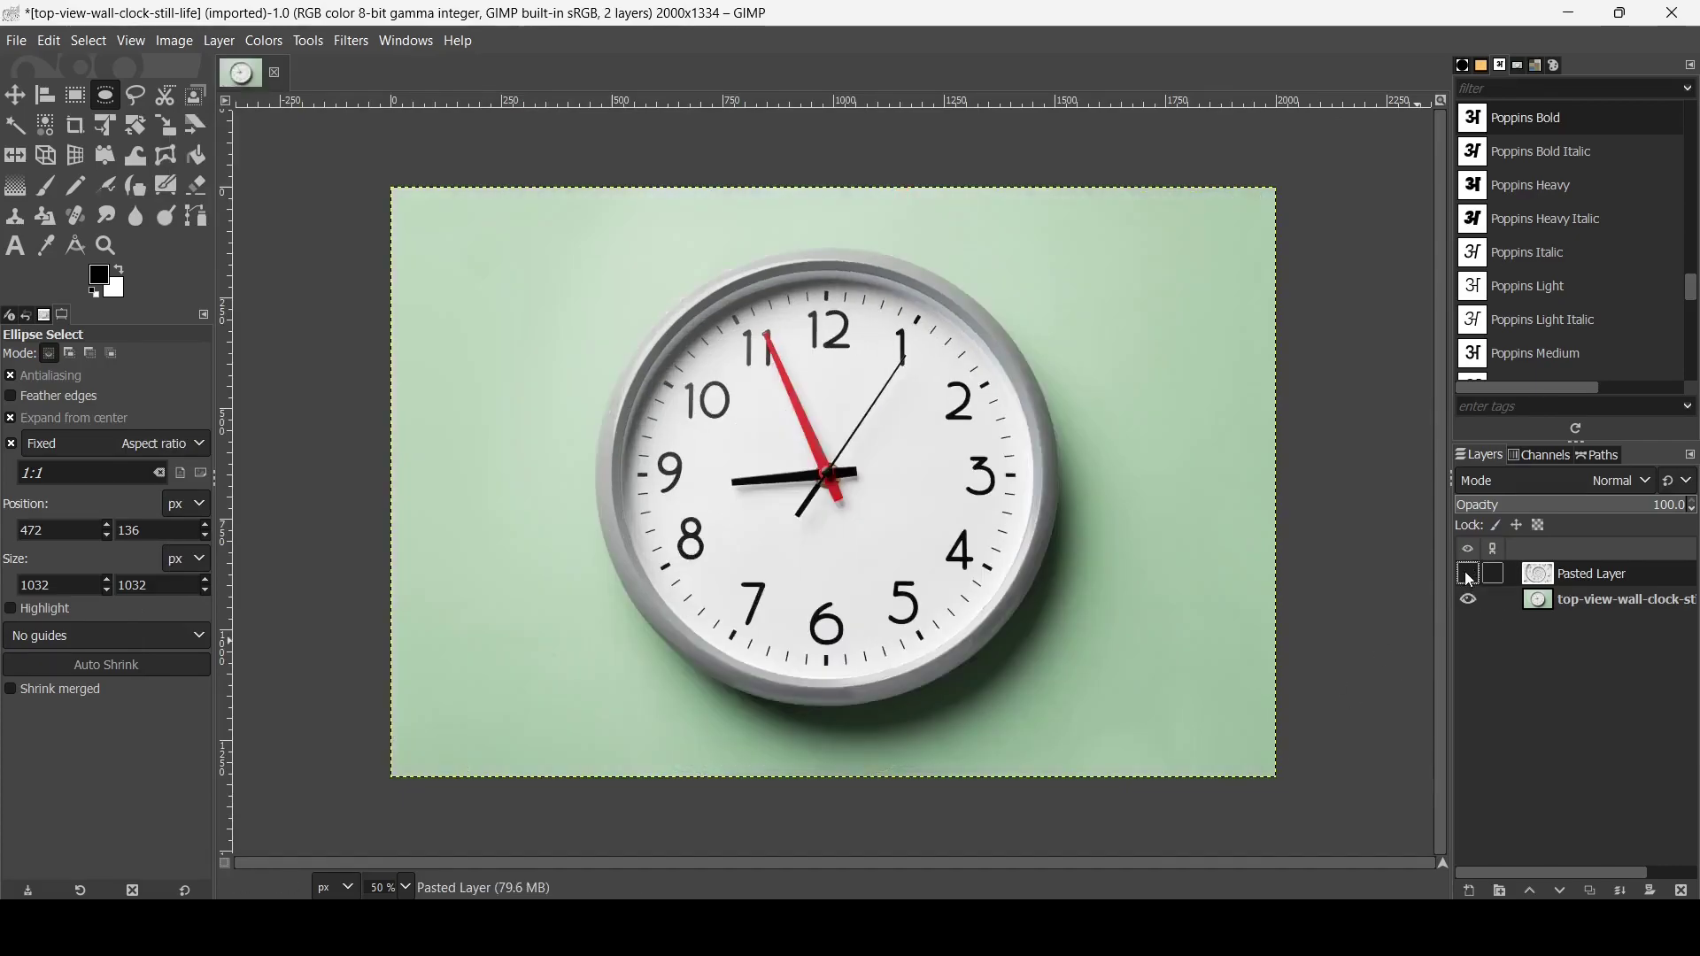
{"action": "left_click", "coordinate": [1469, 575]}
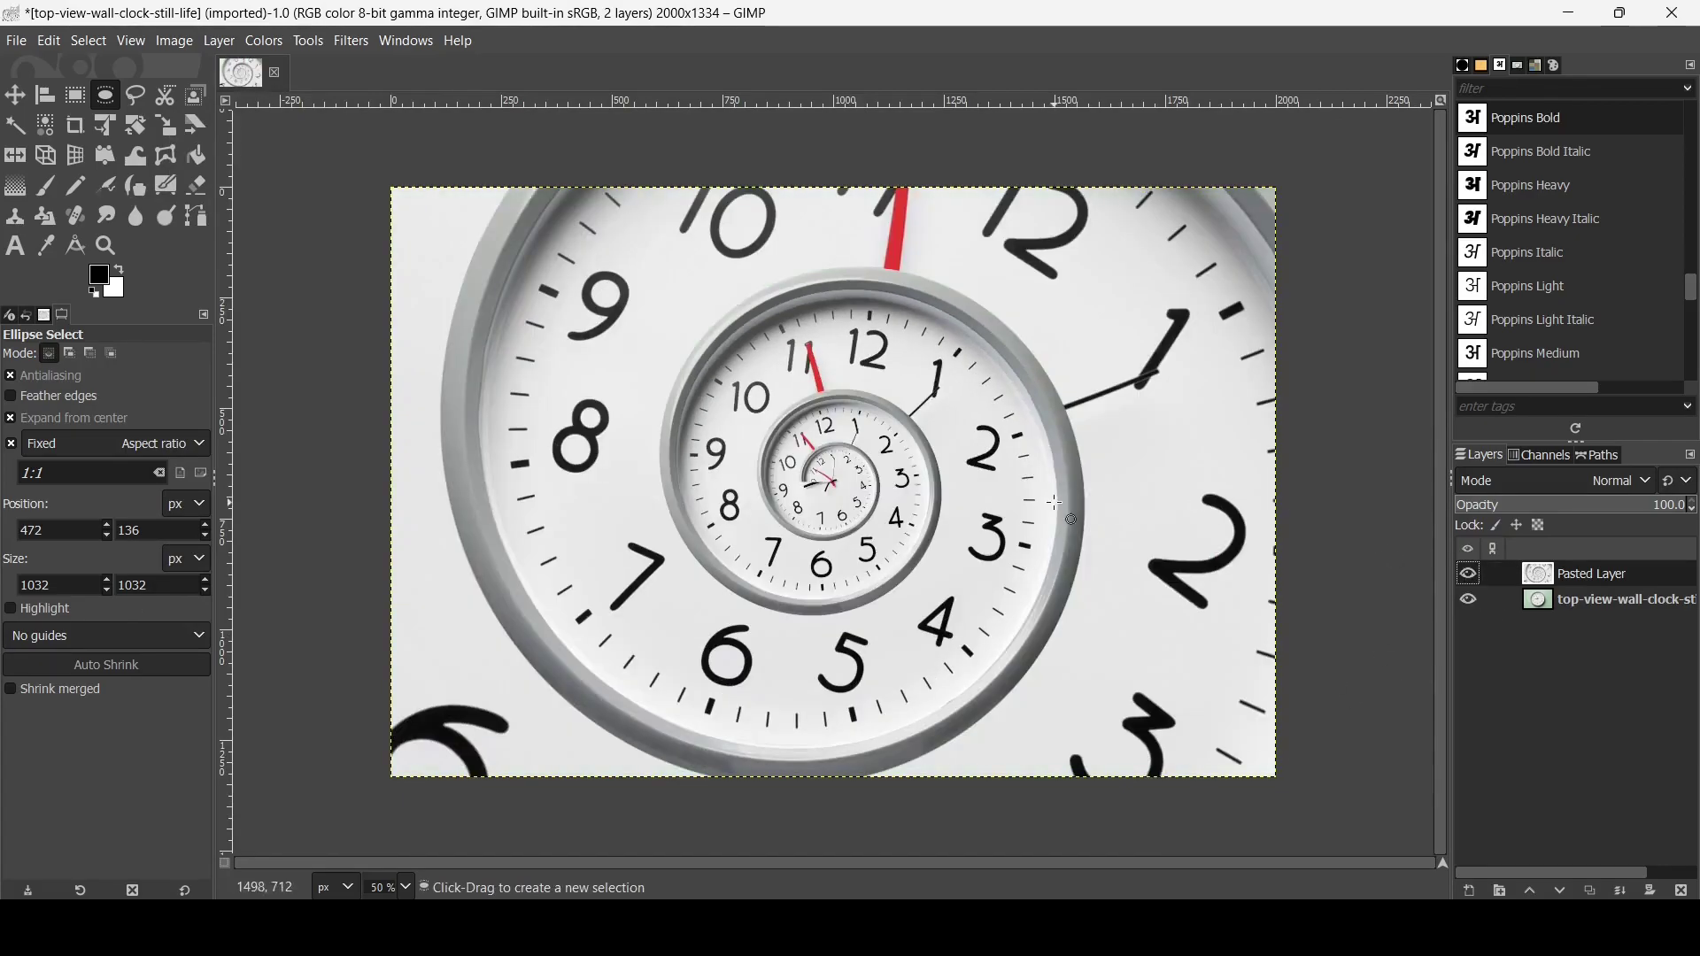